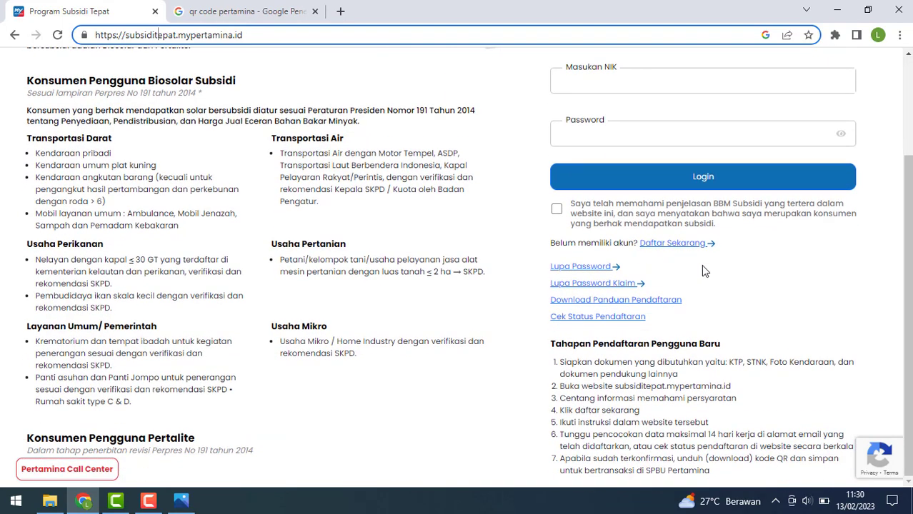
Tick the subsidy fuel consent and choose Daftar Sekarang to begin a new registration.
left_click(608, 84)
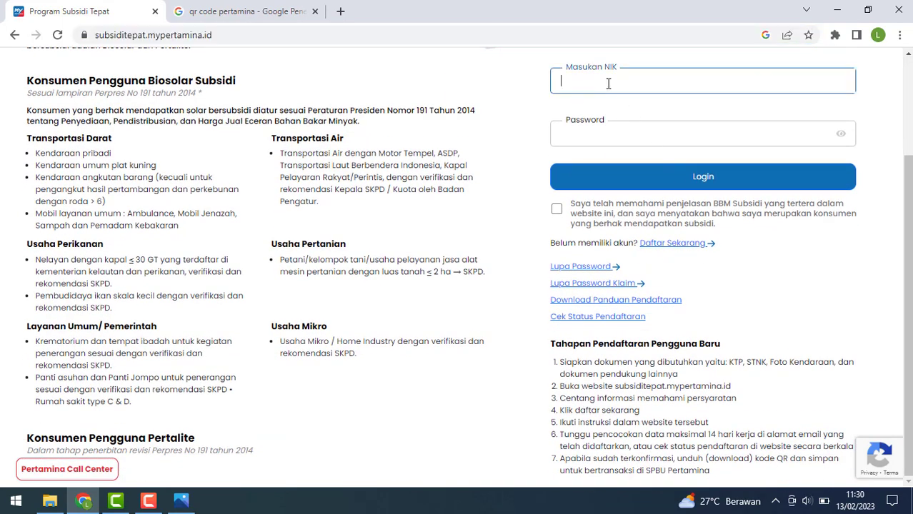
left_click(601, 137)
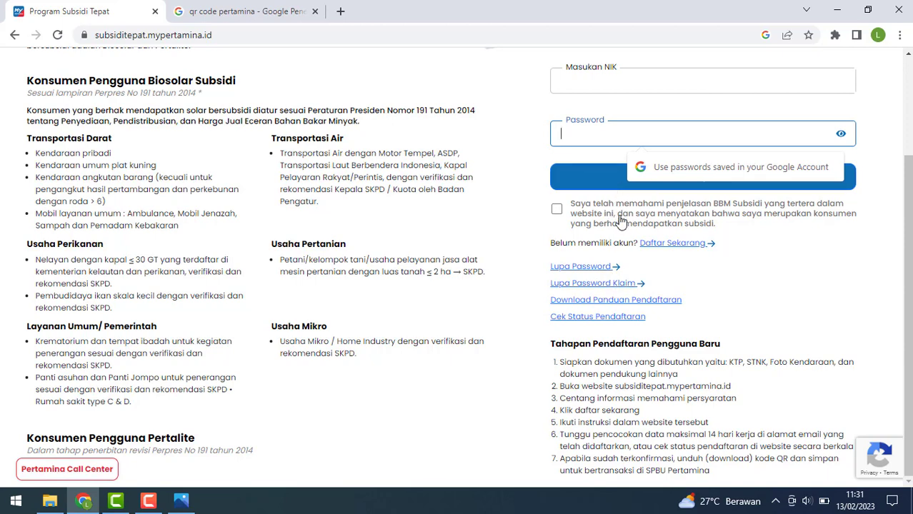
left_click(558, 211)
left_click(664, 245)
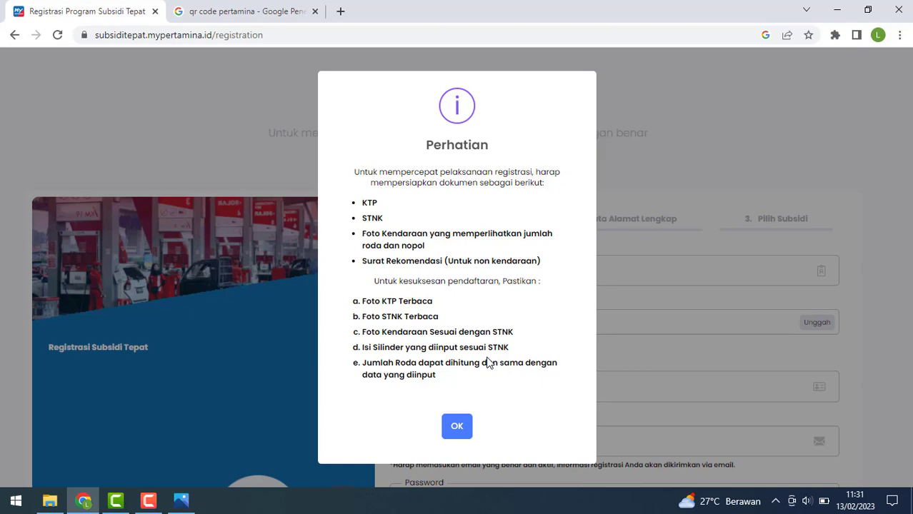
Dismiss the Perhatian notice, enter the NIK, and bring up the Foto KTP upload window.
left_click(462, 432)
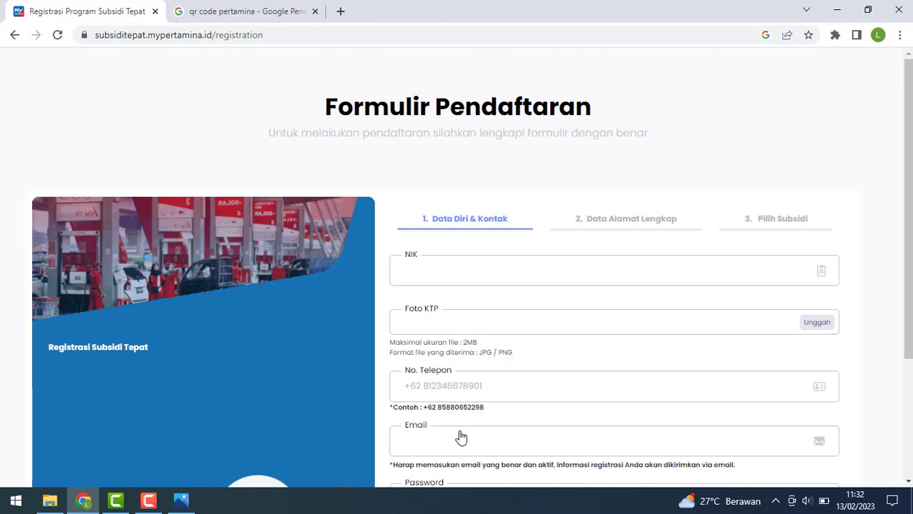
left_click(456, 273)
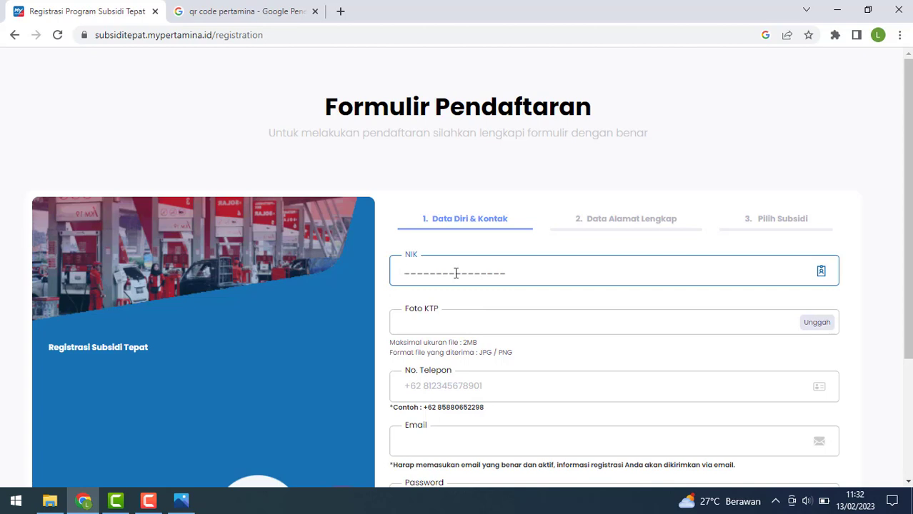
type("1122334455667788")
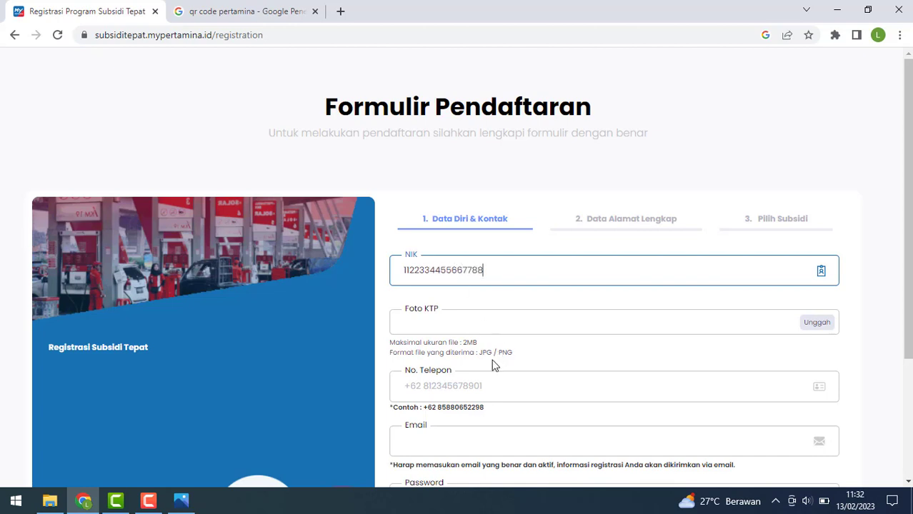
left_click(826, 326)
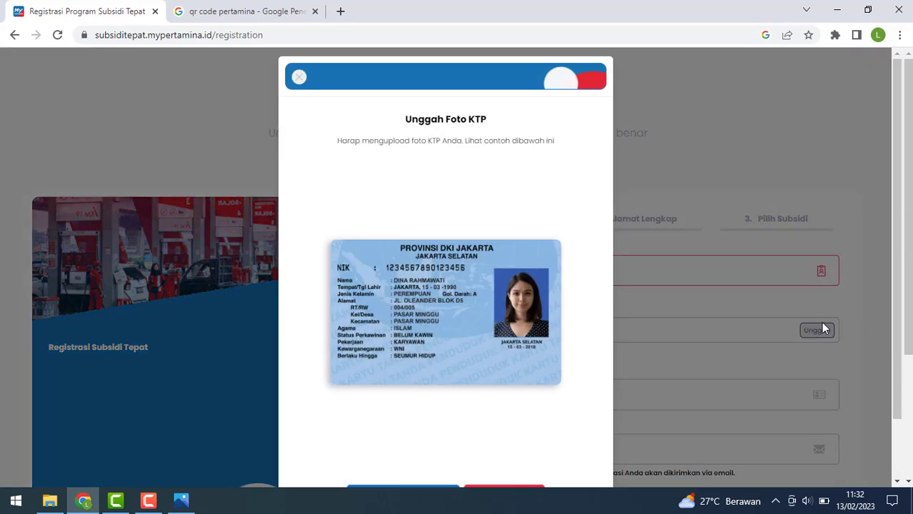
Upload 'contoh ktp' from Downloads > Compressed > Subsidi as the KTP photo.
scroll(400, 193, "down", 2)
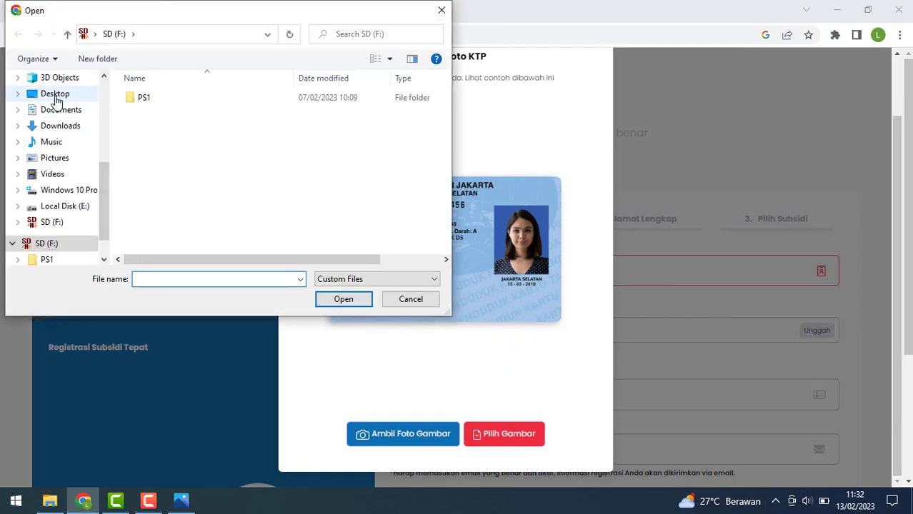
left_click(57, 98)
left_click(61, 125)
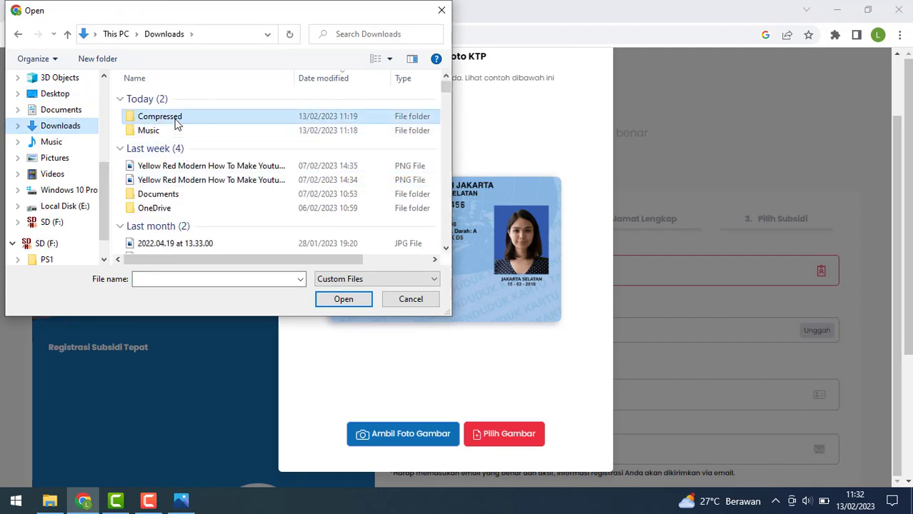
double_click(176, 120)
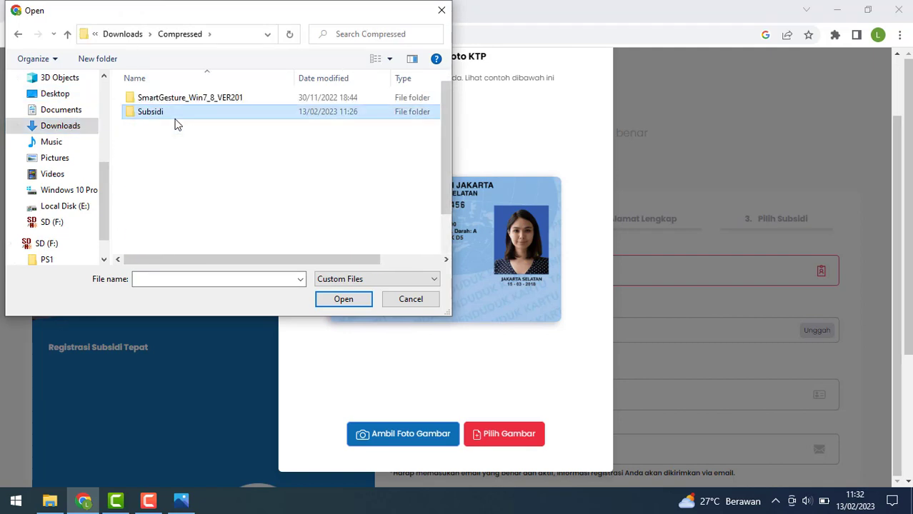
double_click(176, 119)
left_click(312, 127)
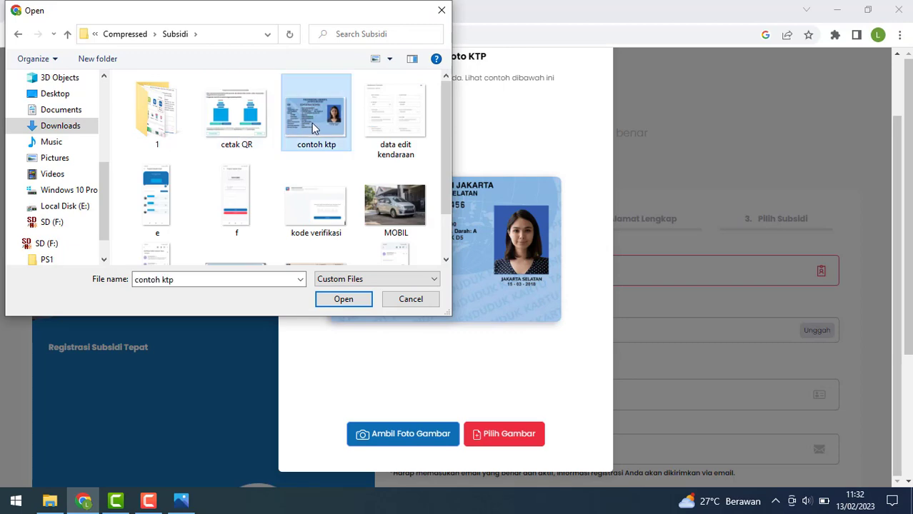
double_click(315, 127)
Enter the phone number and fill the email address from saved suggestions.
scroll(641, 328, "down", 2)
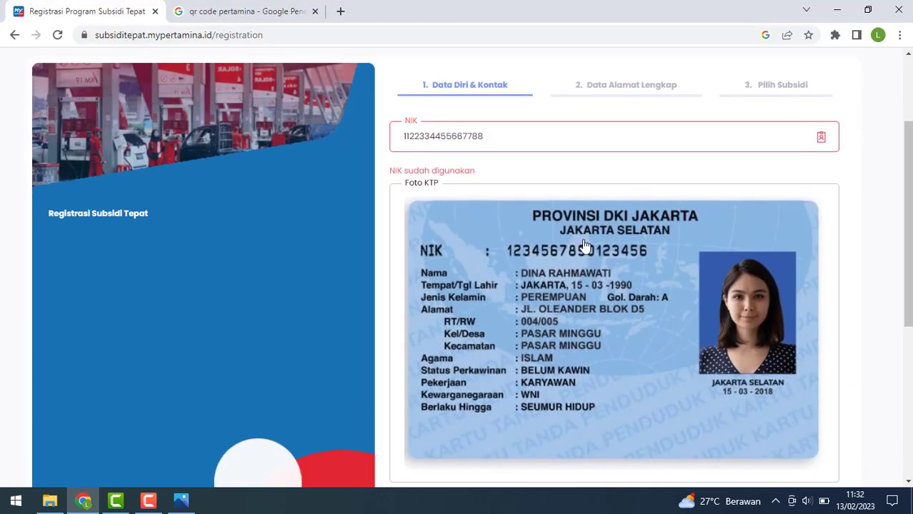
scroll(679, 276, "down", 3)
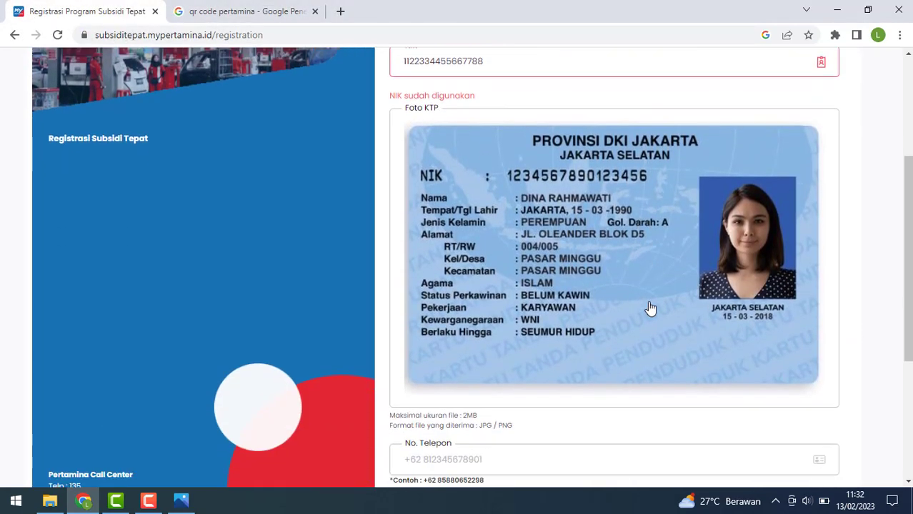
left_click(441, 334)
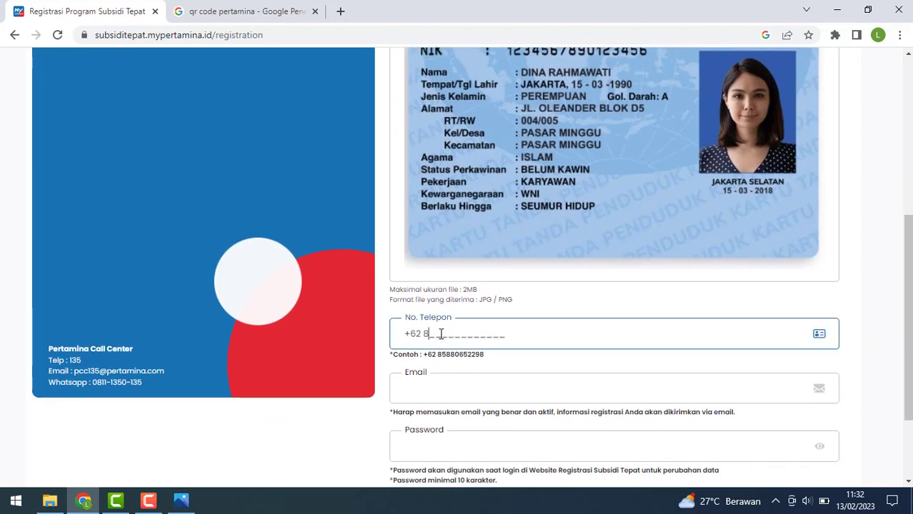
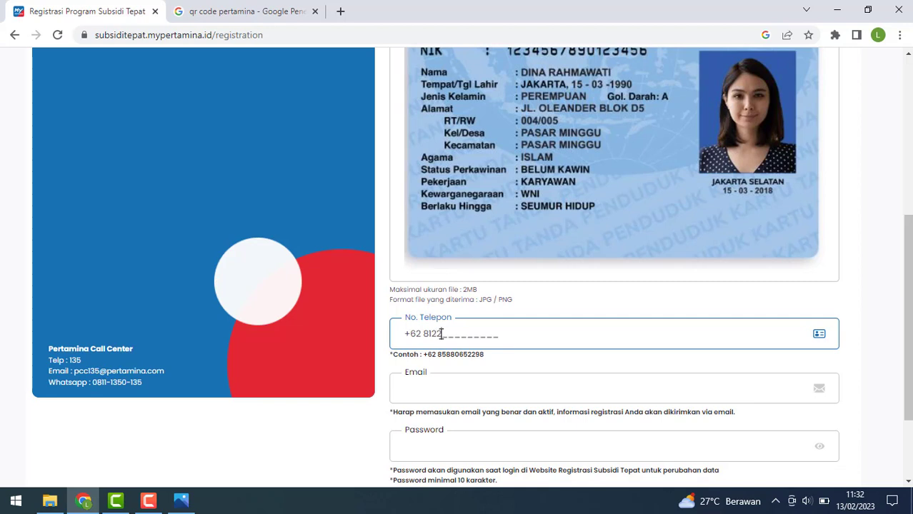
scroll(441, 334, "down", 1)
left_click(444, 324)
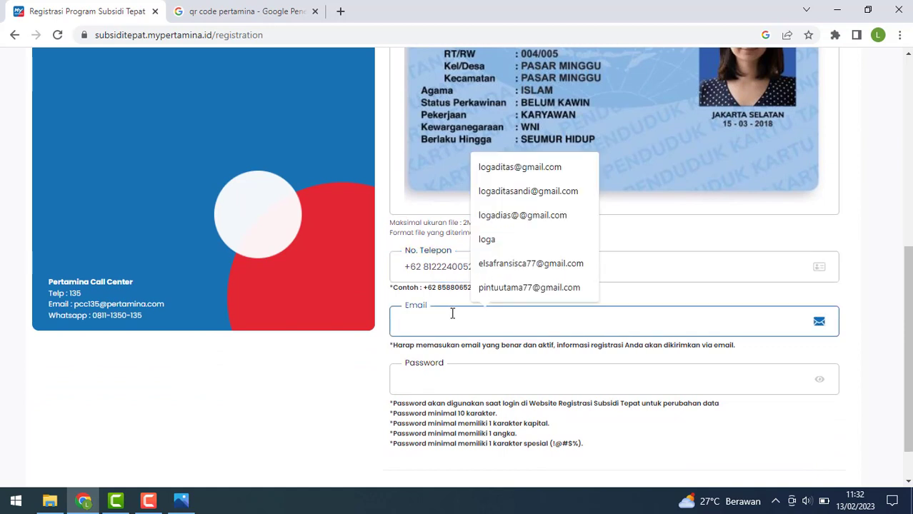
left_click(500, 166)
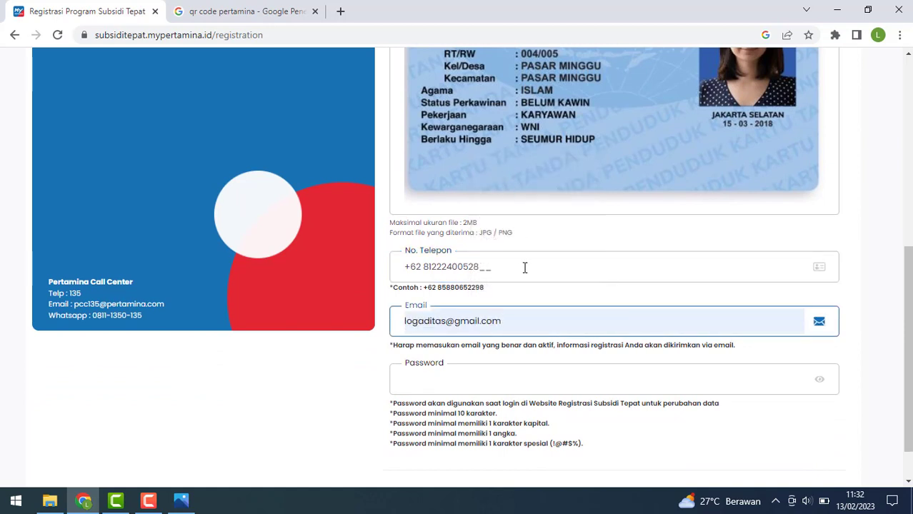
Type the account password and try Selanjutnya, which reports the NIK as already used.
scroll(525, 268, "down", 1)
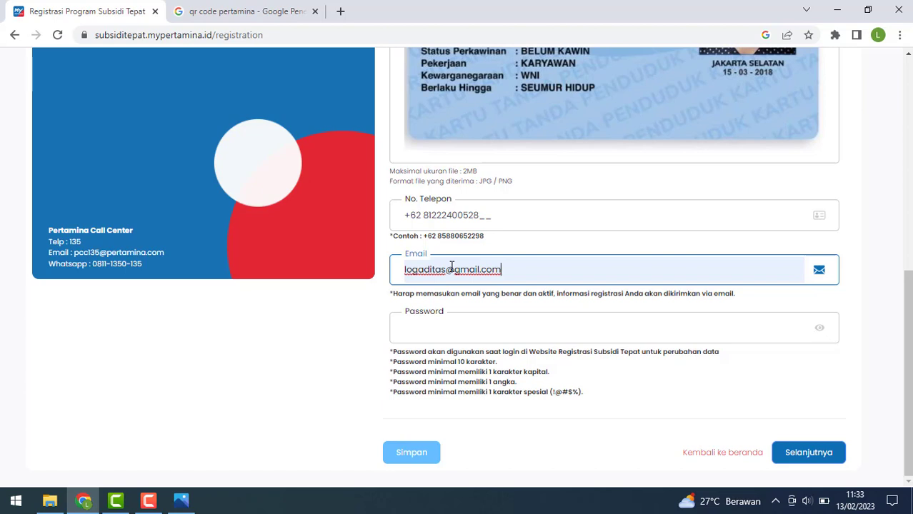
left_click(450, 326)
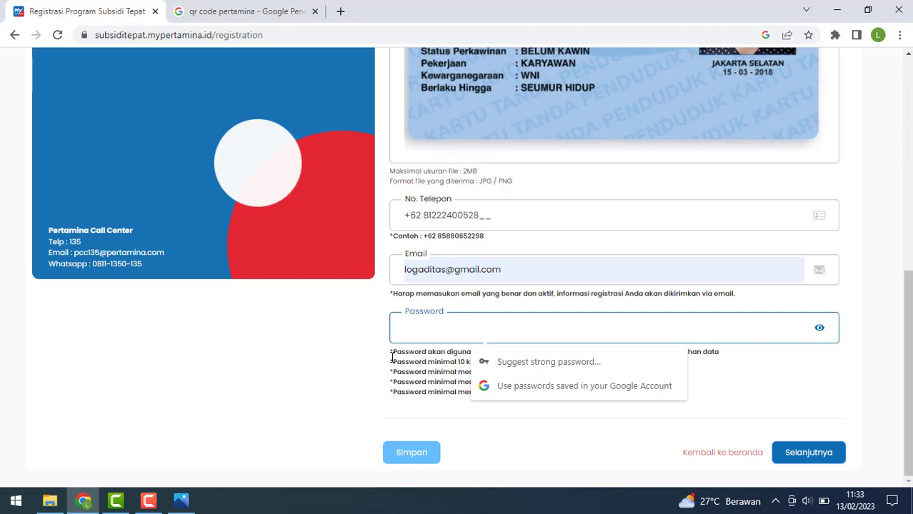
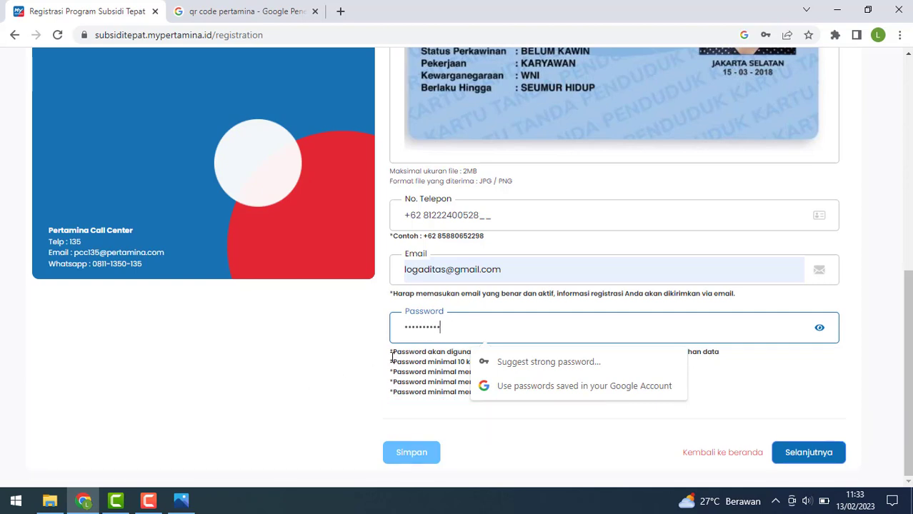
left_click(564, 440)
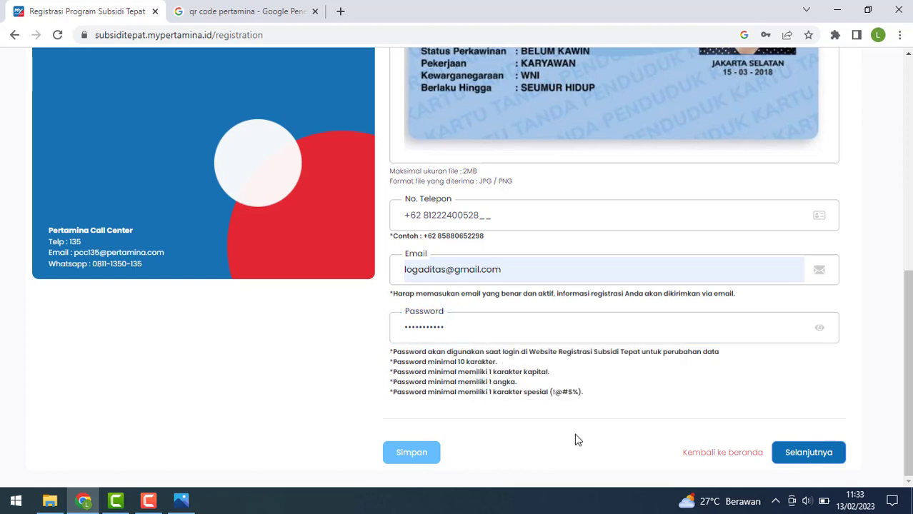
left_click(805, 461)
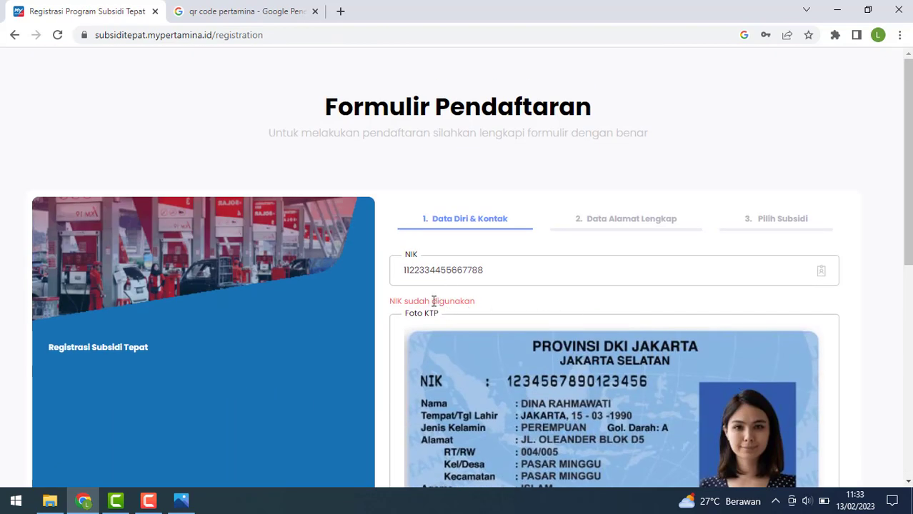
Change the NIK's last two digits to an unused value and advance to Data Alamat Lengkap.
left_click(489, 271)
key("BackSpace")
key("BackSpace")
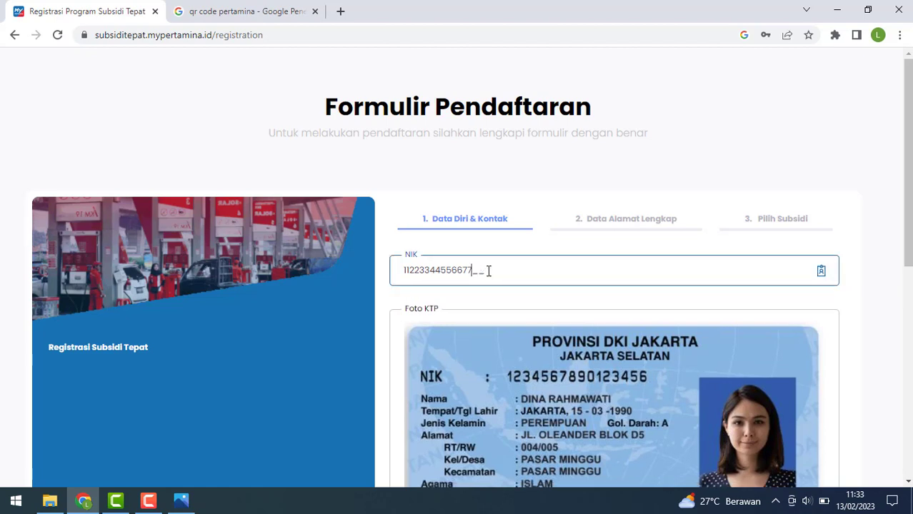
type("77")
scroll(490, 275, "down", 6)
left_click(809, 453)
scroll(710, 376, "down", 8)
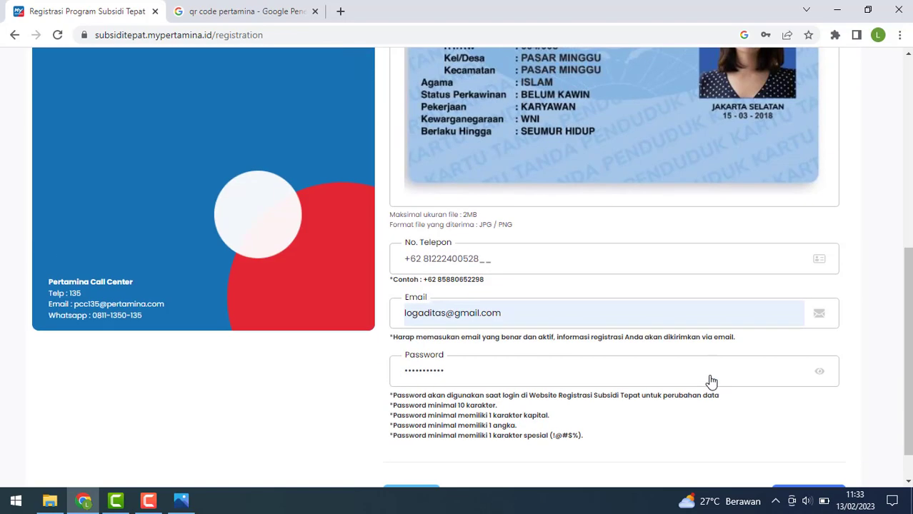
scroll(711, 382, "down", 1)
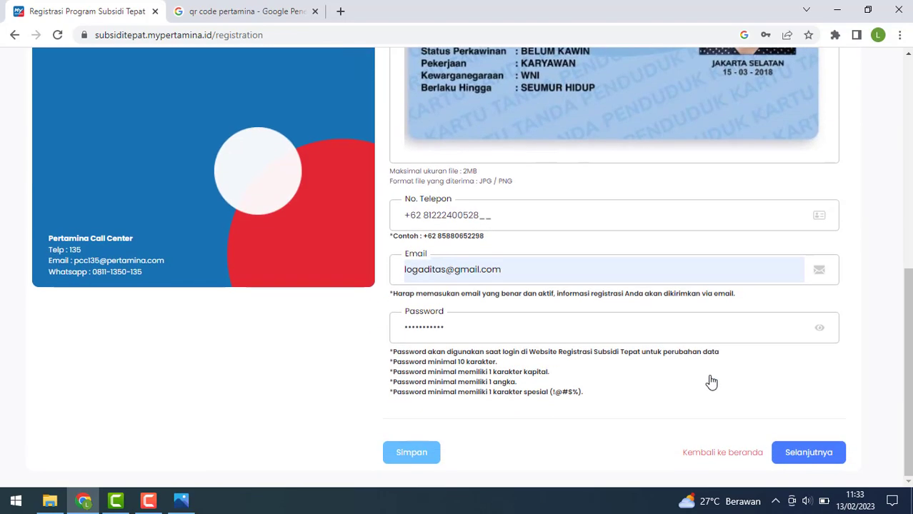
left_click(790, 457)
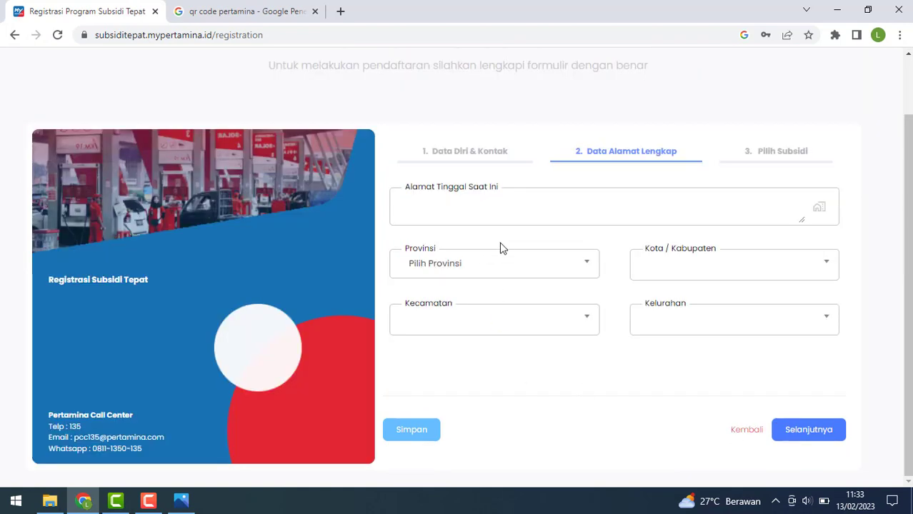
Type the home address and pick JAWA BARAT as the province.
left_click(442, 210)
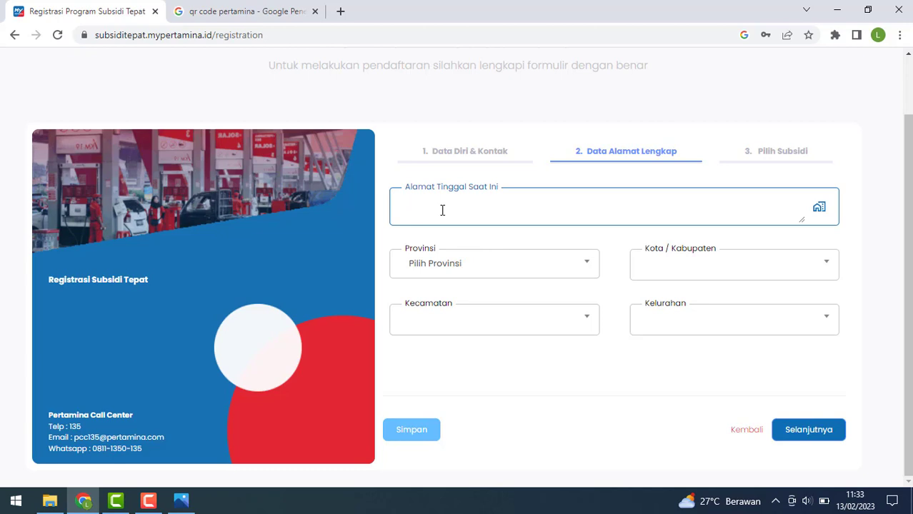
type("Komplek GBA Bandung")
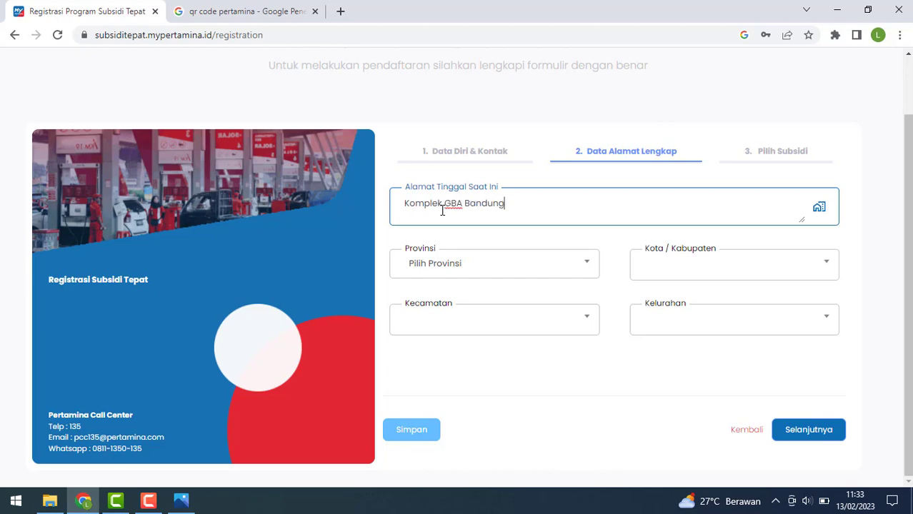
left_click(453, 271)
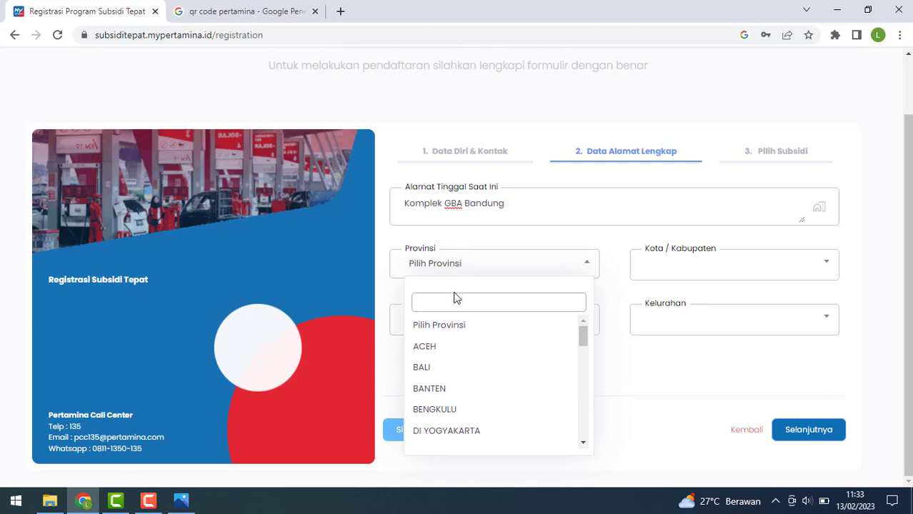
type("jawa")
left_click(461, 325)
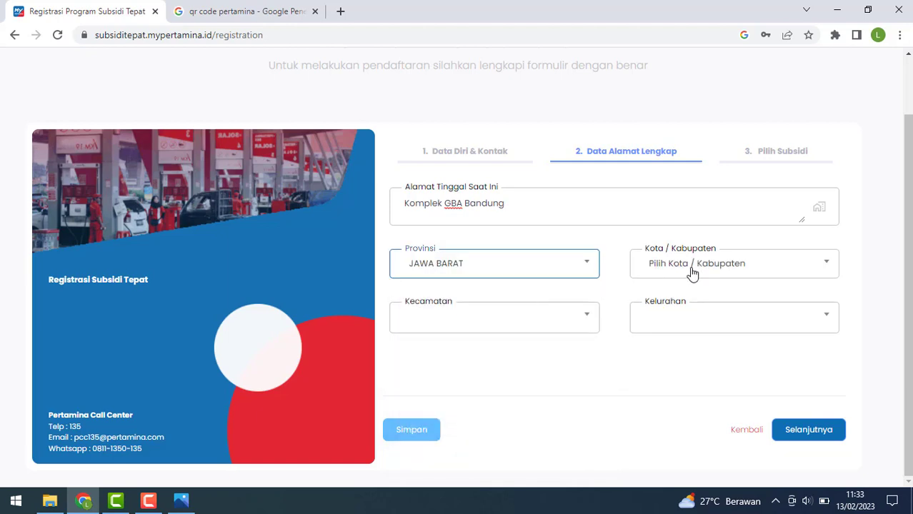
Select KABUPATEN BANDUNG, district BOJONGSOANG and village CIPAGALO, then continue to subsidy selection.
left_click(703, 265)
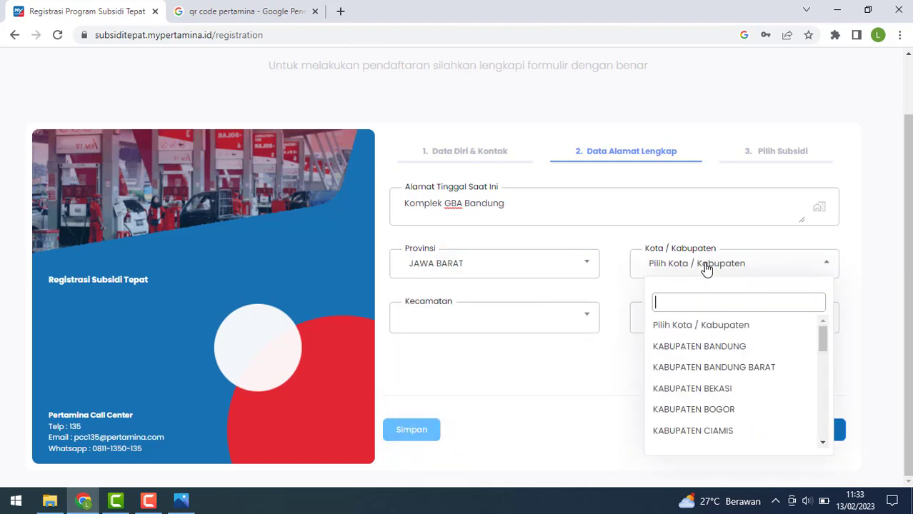
left_click(707, 354)
left_click(471, 329)
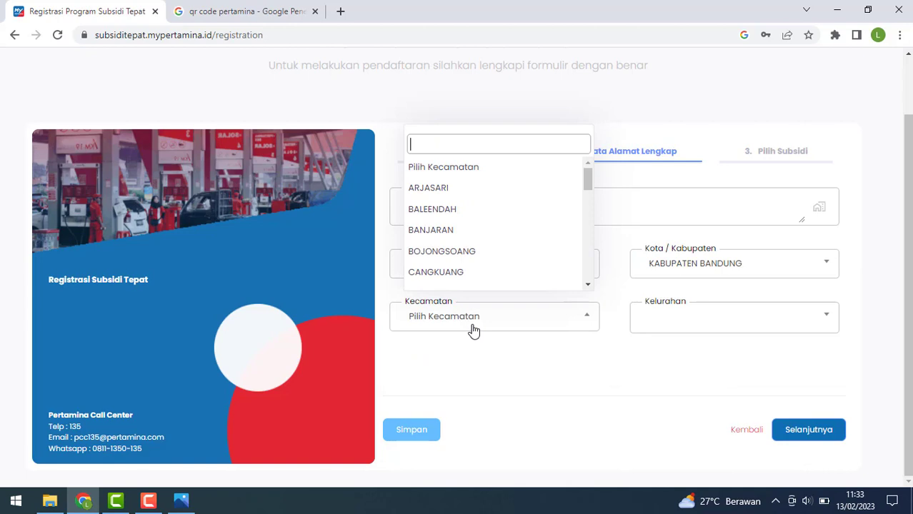
left_click(463, 254)
left_click(701, 328)
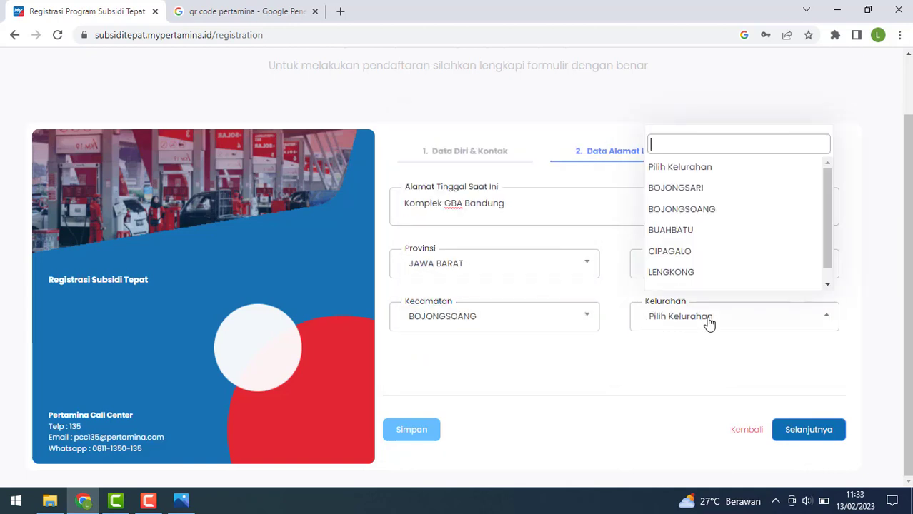
left_click(695, 258)
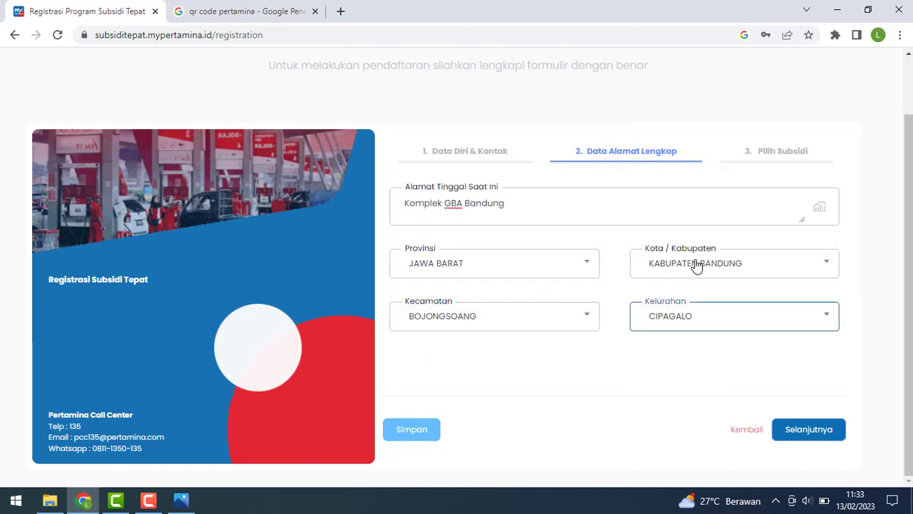
left_click(821, 432)
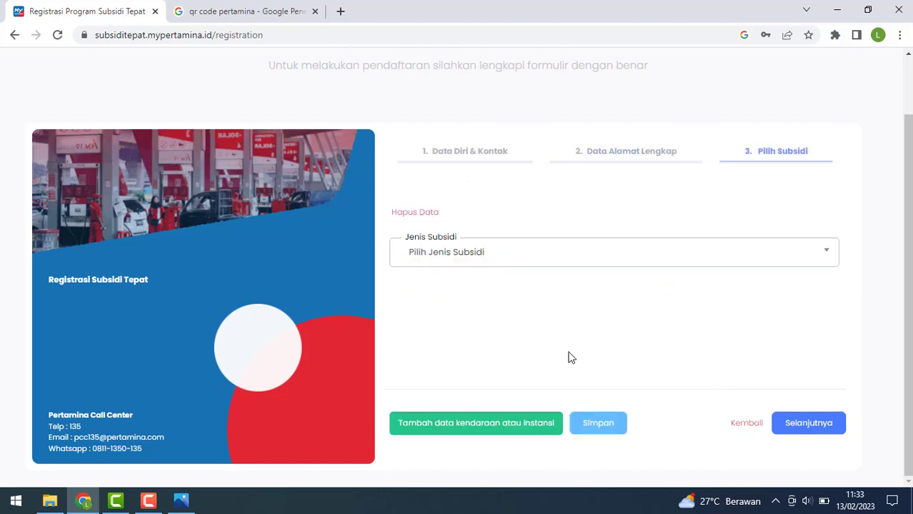
Settle on Pertalite as the subsidy type after briefly switching to Solar JBT.
left_click(473, 264)
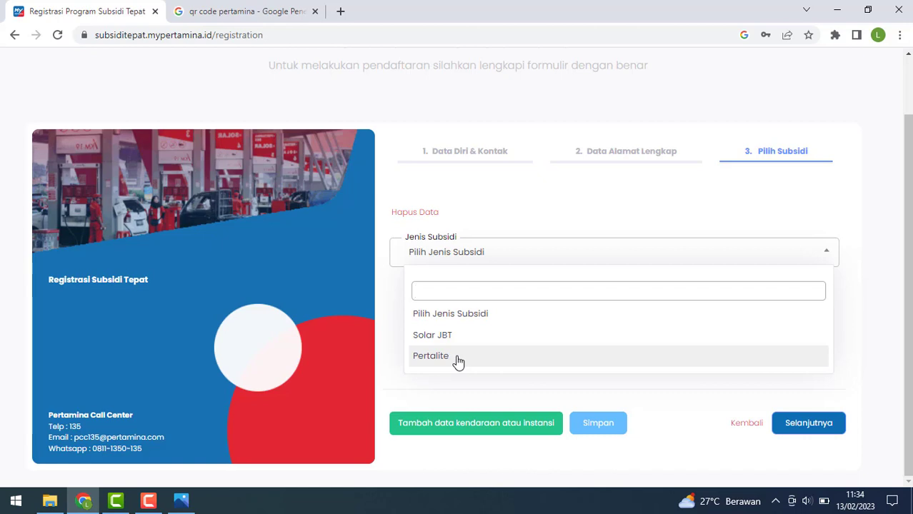
left_click(458, 363)
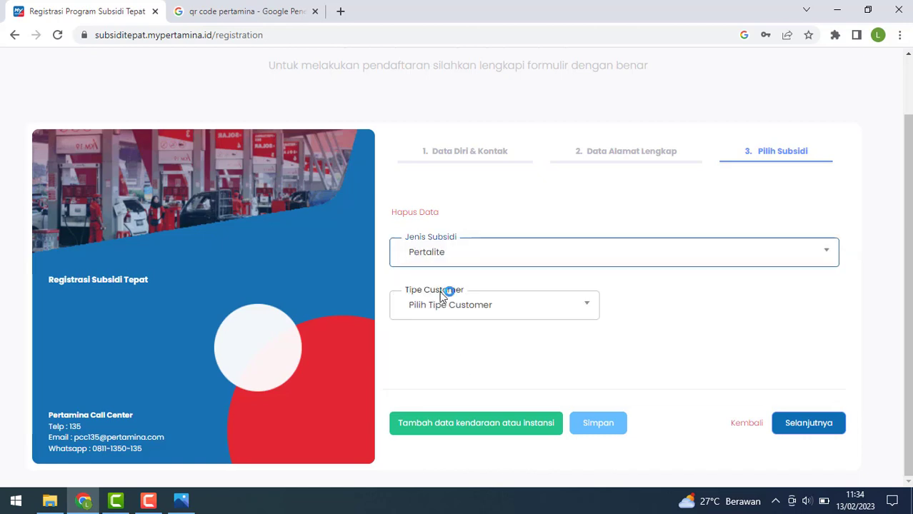
left_click(441, 254)
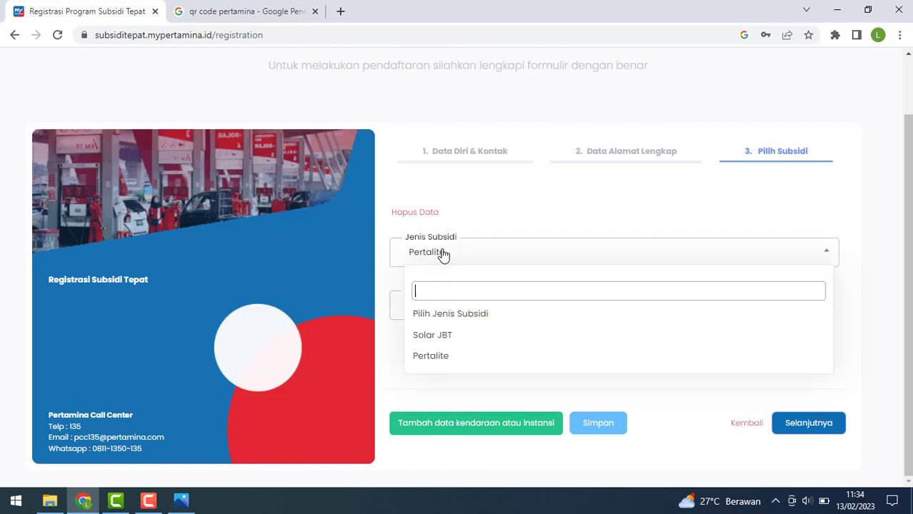
left_click(435, 337)
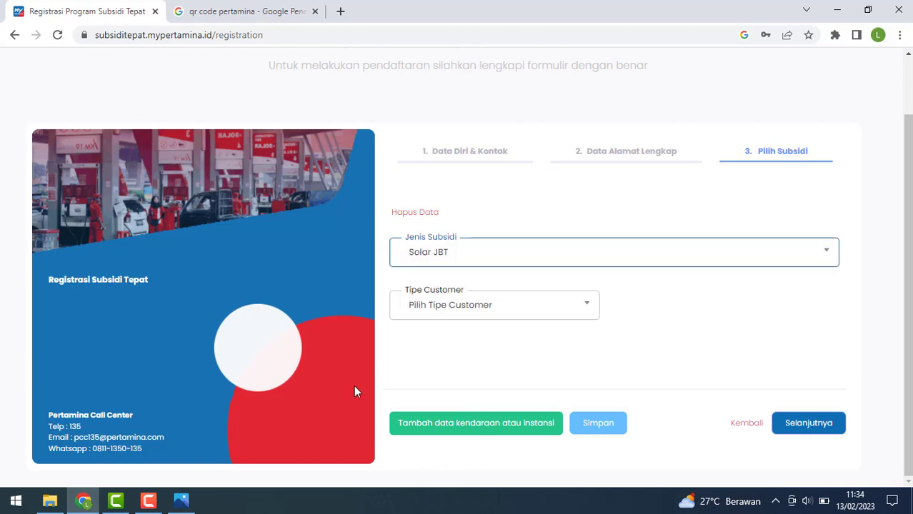
left_click(452, 253)
left_click(451, 356)
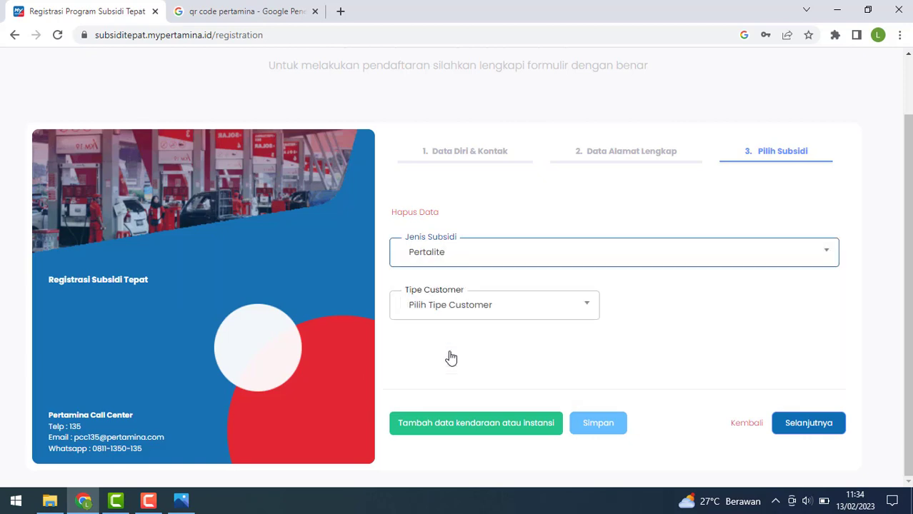
Set the customer type to Pribadi and the plate colour to Hitam.
left_click(470, 317)
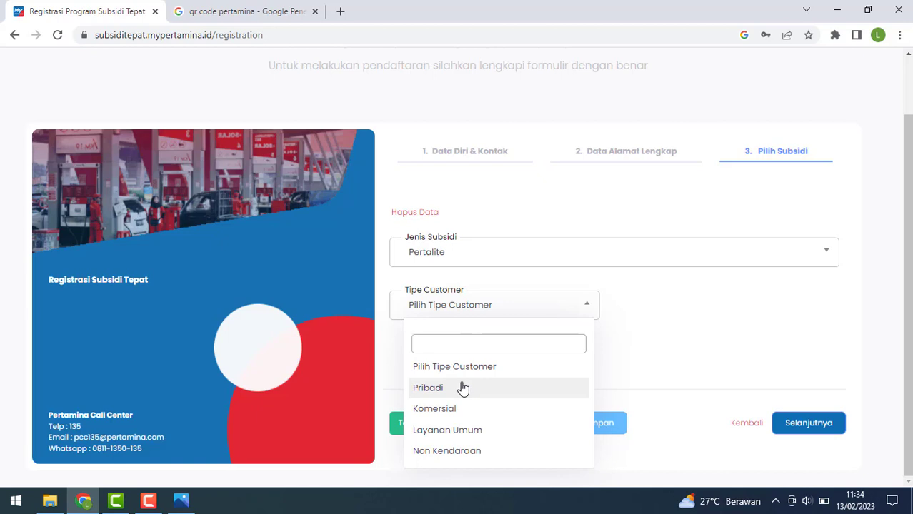
left_click(463, 388)
scroll(606, 325, "down", 1)
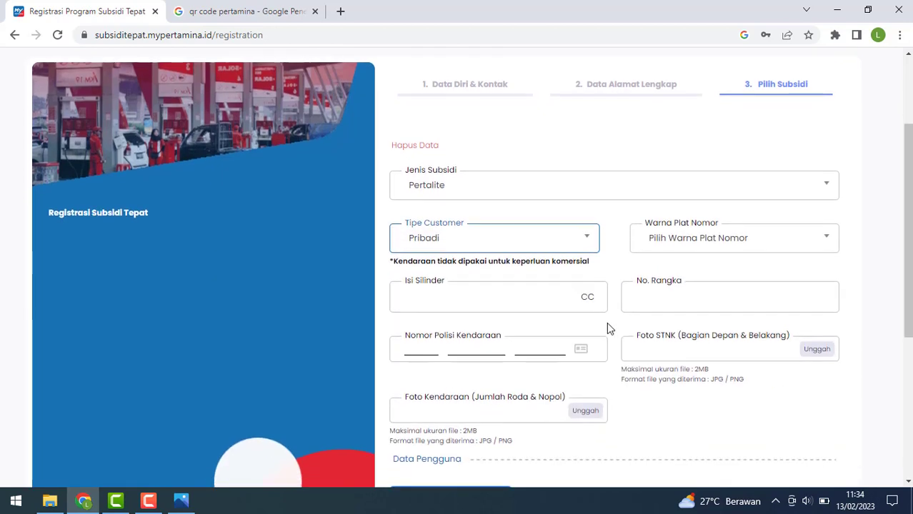
left_click(705, 244)
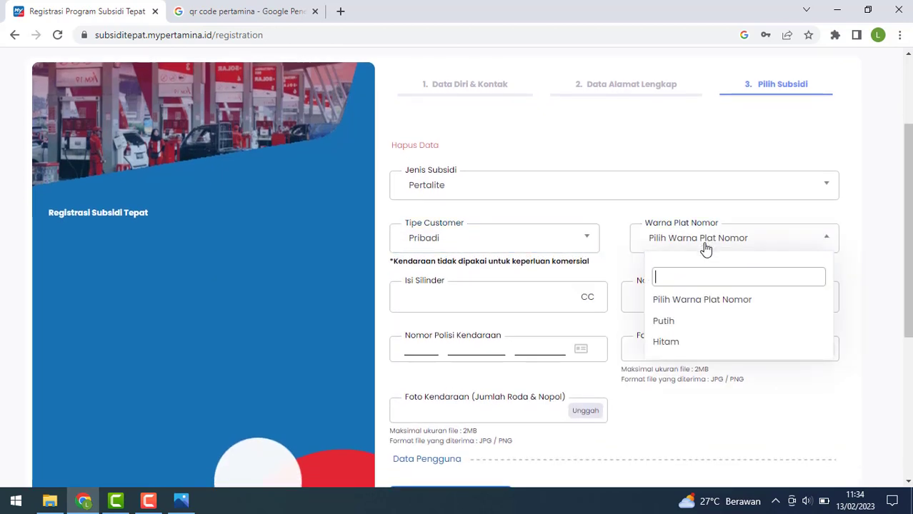
left_click(677, 346)
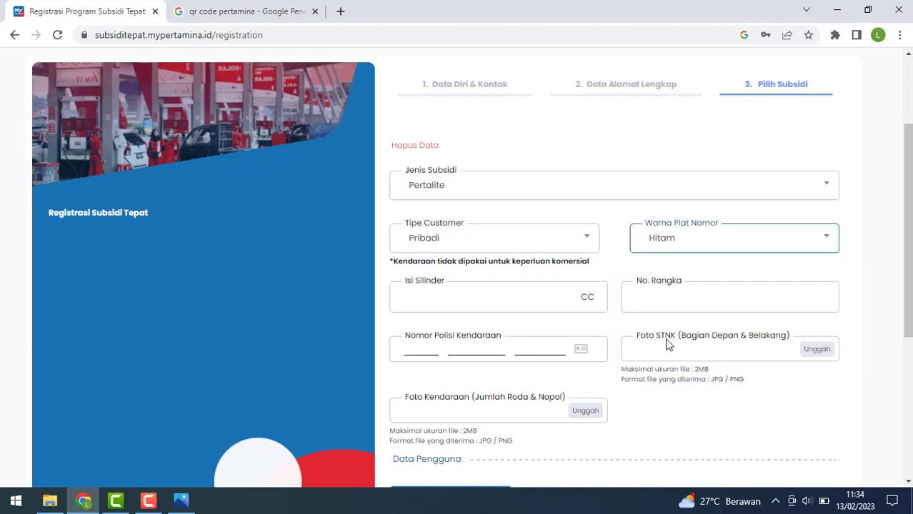
Enter 1400 as the engine cylinder capacity (Isi Silinder).
left_click(408, 300)
left_click(408, 300)
type("1")
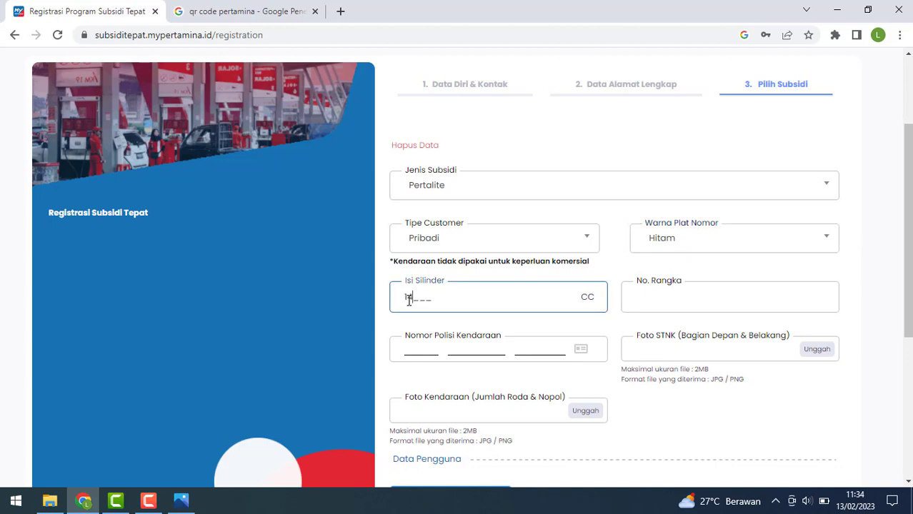
type("400")
key("BackSpace")
Fill in the chassis number and all three parts of the police plate number.
left_click(681, 293)
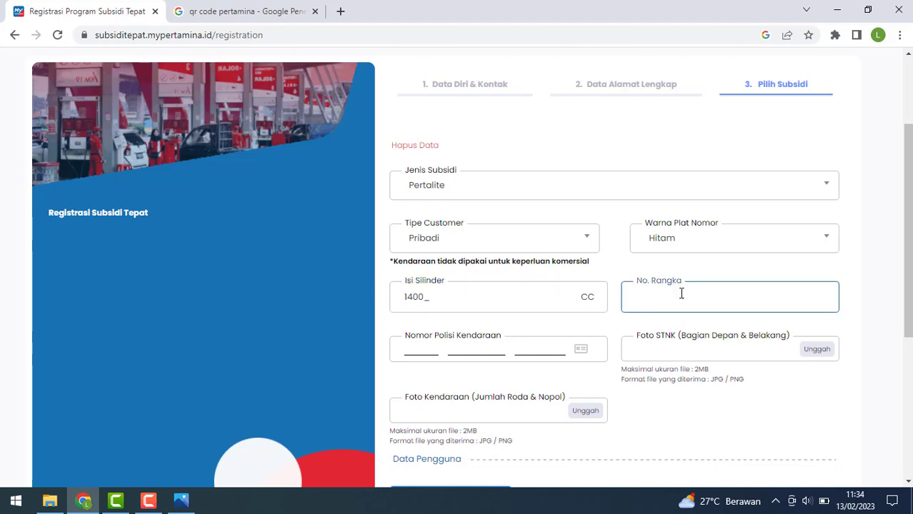
type("1qwrdfg55465755")
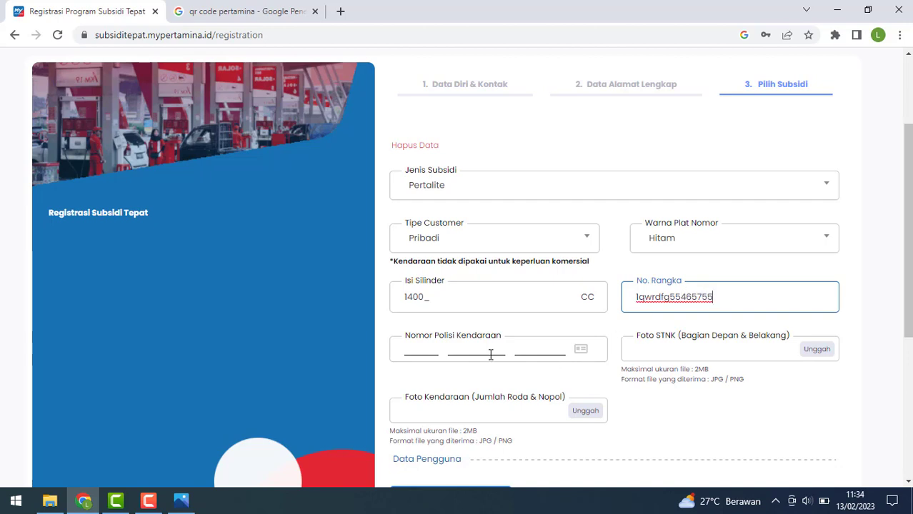
left_click(422, 349)
type("D")
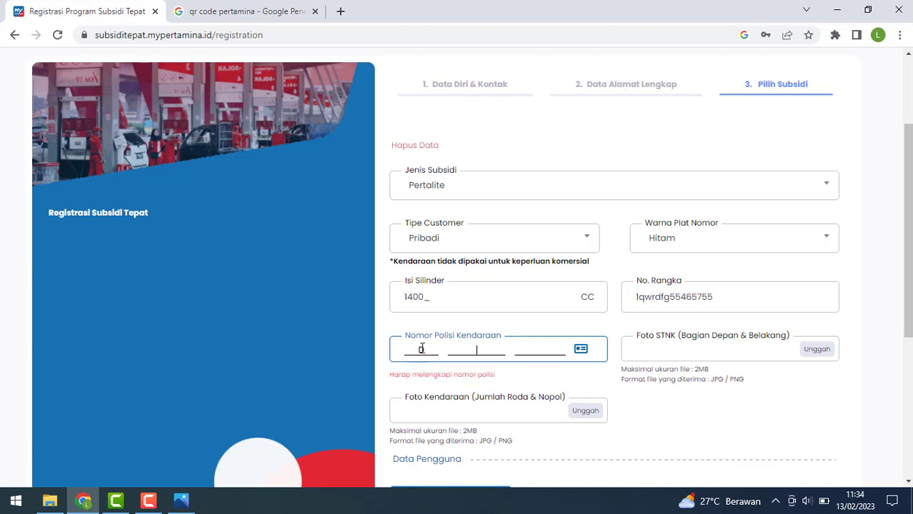
type("123")
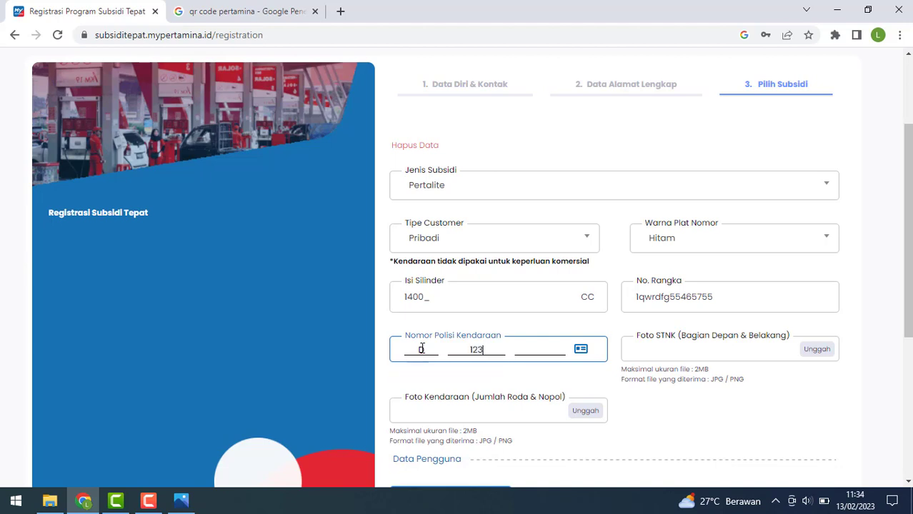
type("6 ")
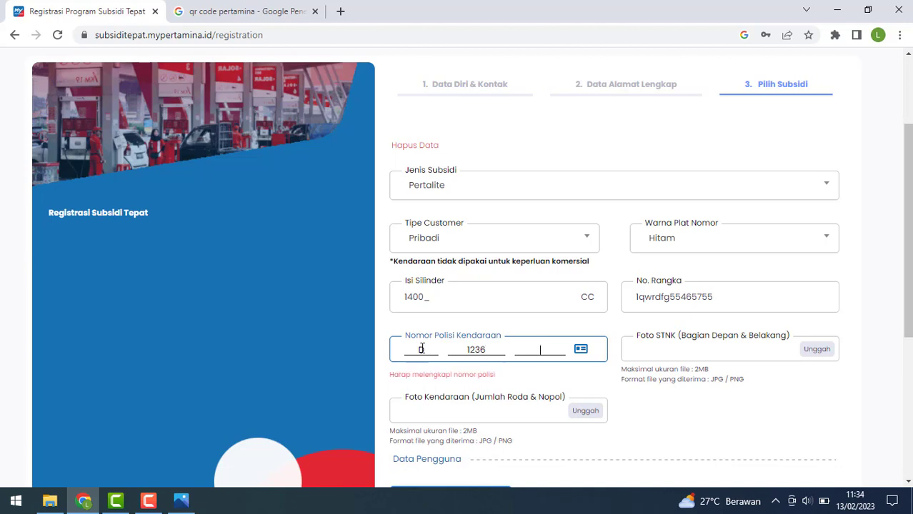
type("XC")
scroll(422, 349, "down", 1)
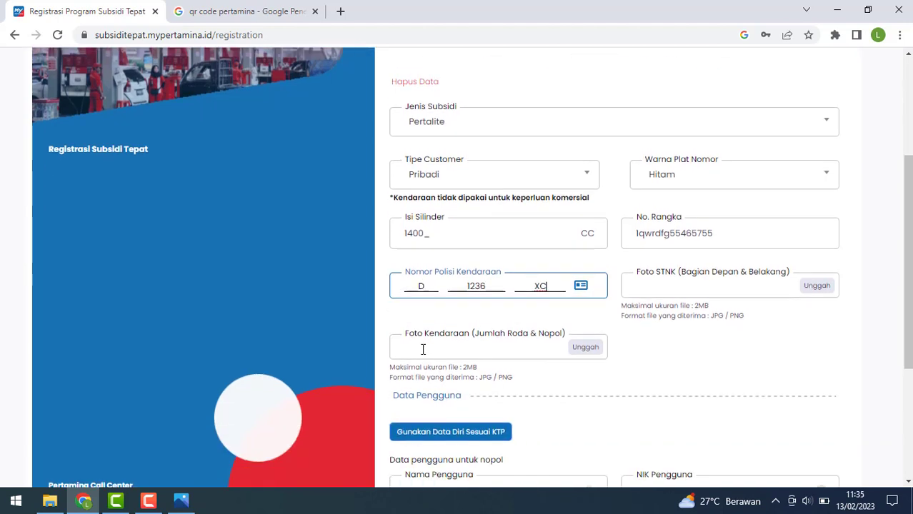
Upload the MOBIL image as the vehicle photo and the STNK image as Foto STNK.
left_click(590, 346)
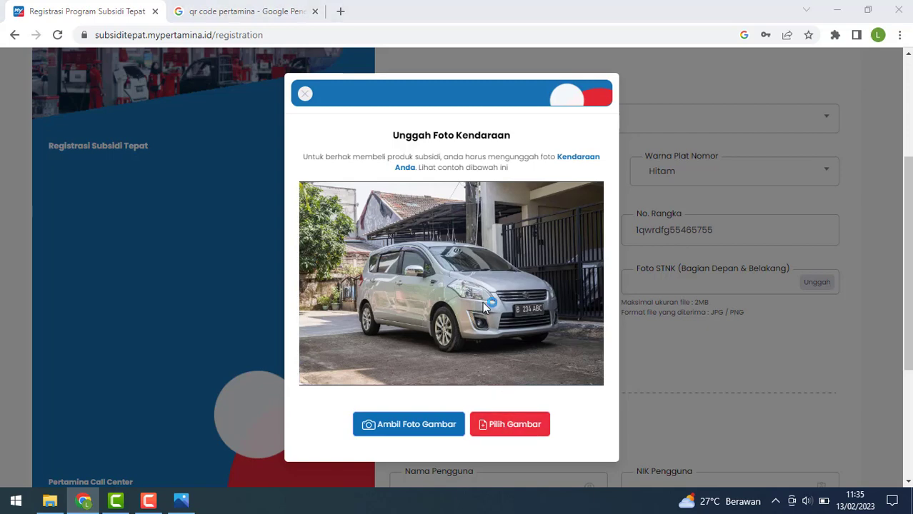
double_click(376, 211)
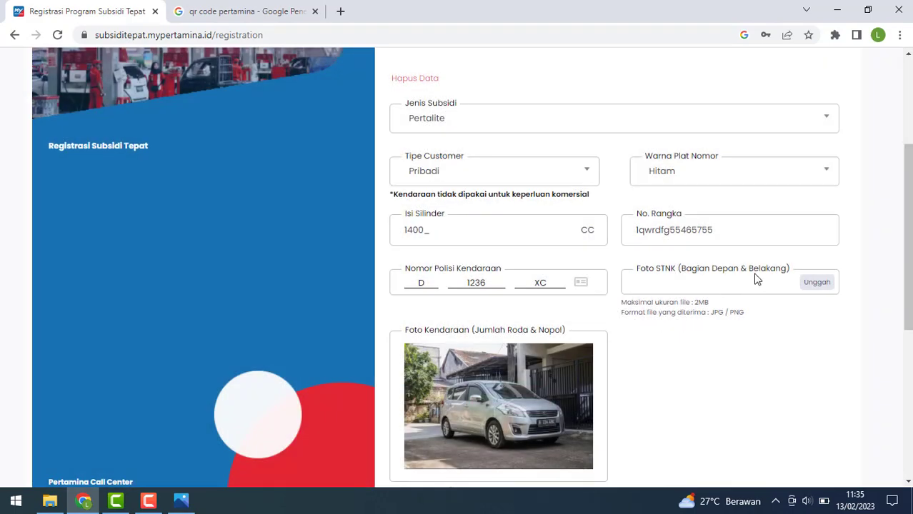
left_click(811, 287)
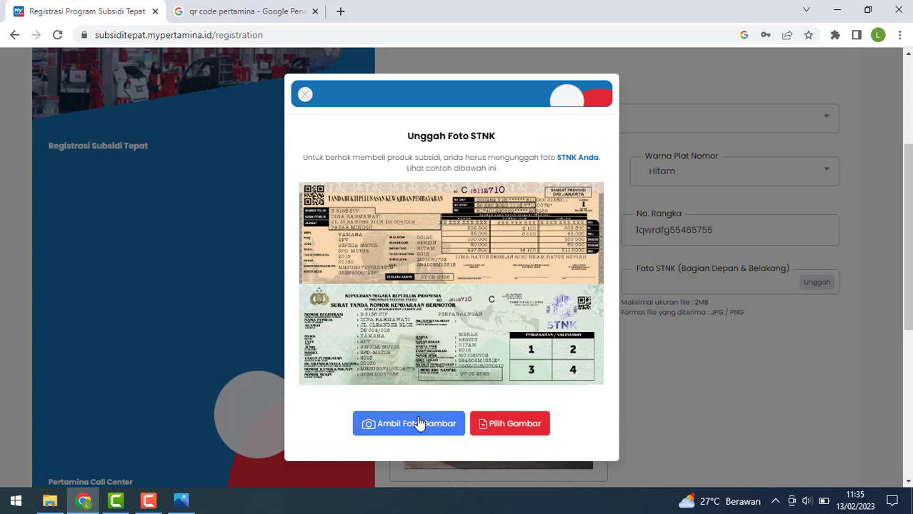
left_click(519, 422)
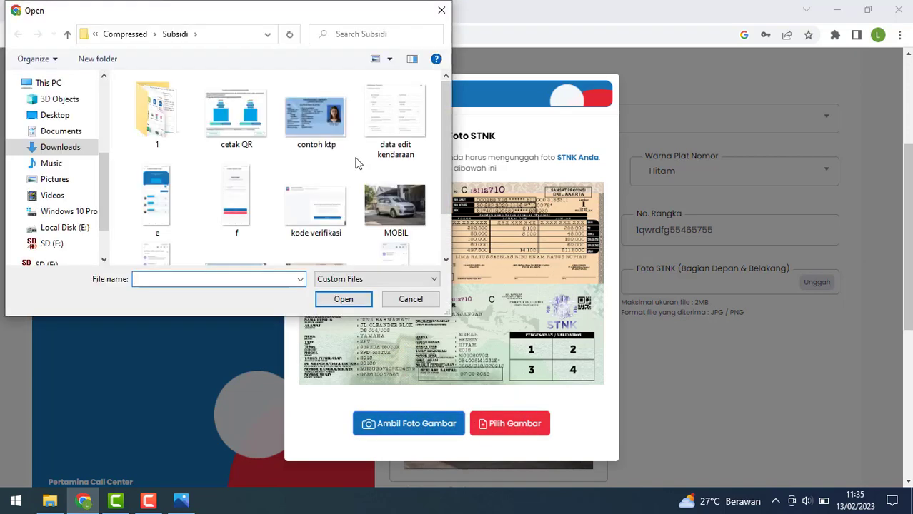
double_click(316, 221)
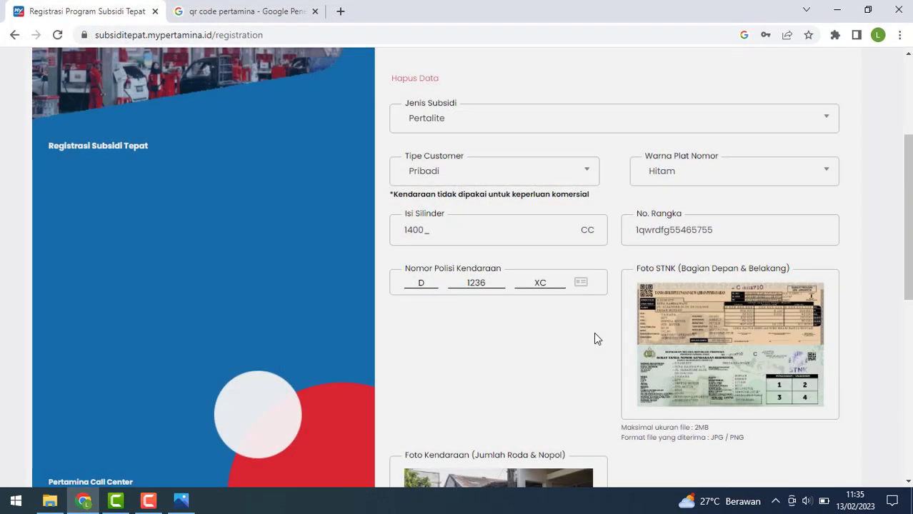
Use the KTP identity, enter the user's name and a claim password, then try to proceed.
scroll(704, 327, "down", 5)
scroll(704, 327, "up", 4)
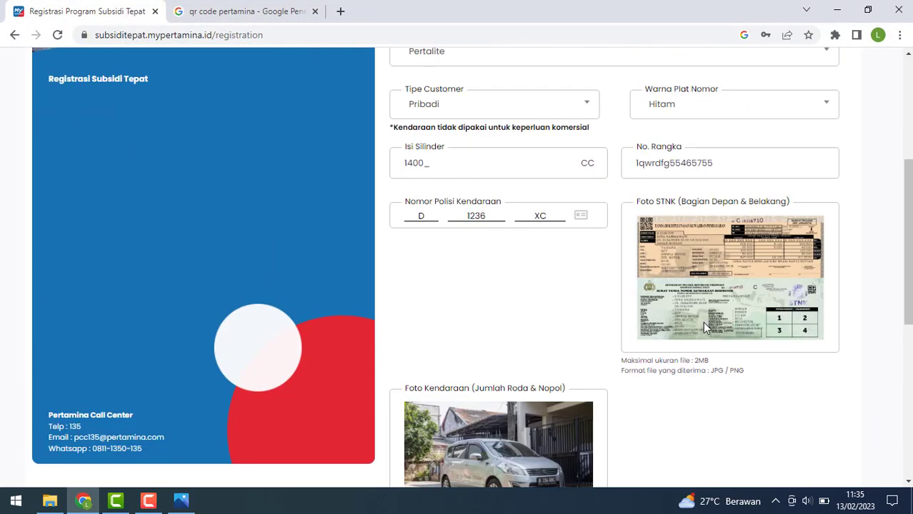
scroll(702, 328, "down", 6)
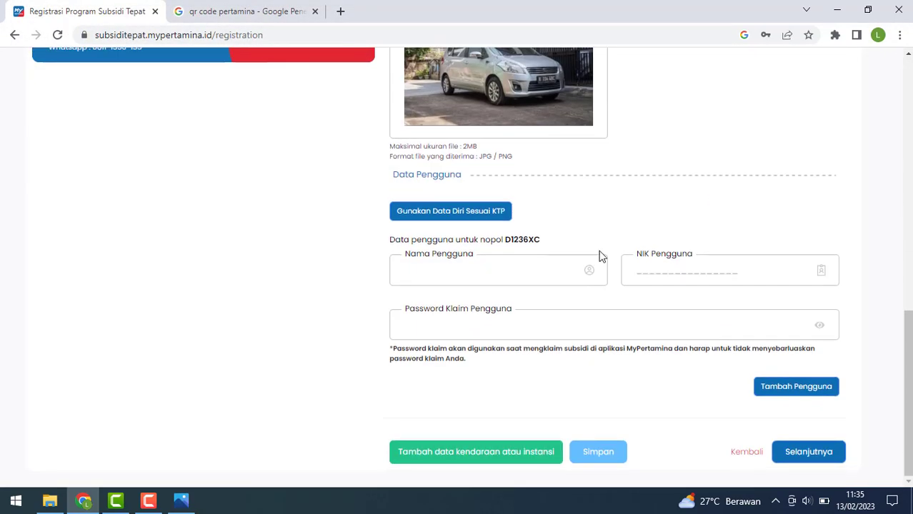
left_click(462, 213)
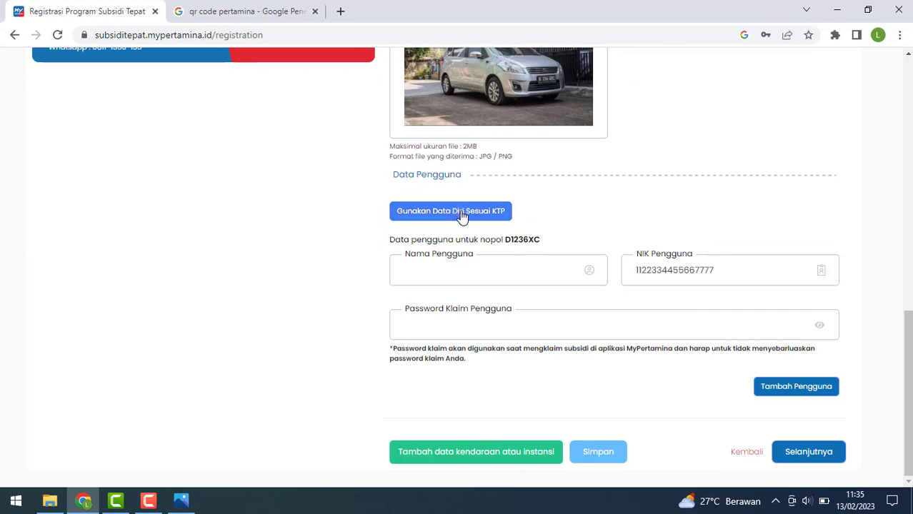
left_click(474, 264)
type("Andi")
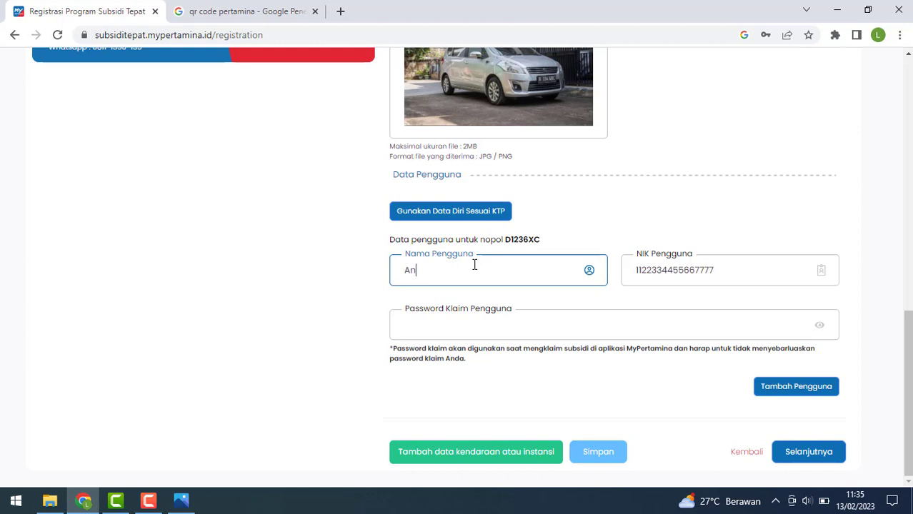
left_click(480, 324)
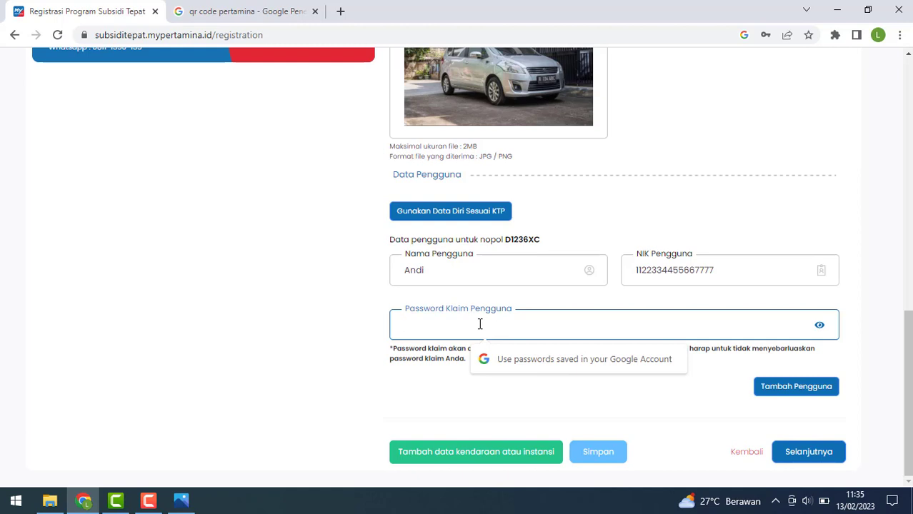
type("••••••••")
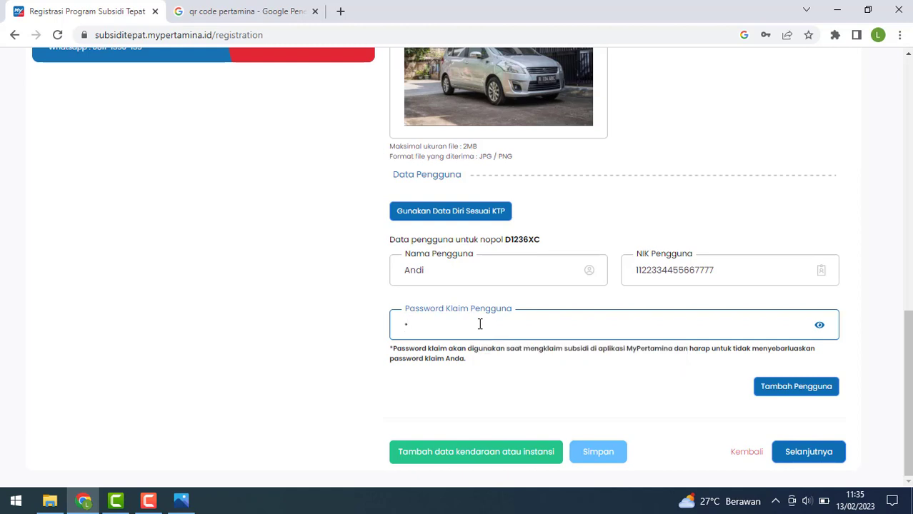
type("•••")
left_click(809, 452)
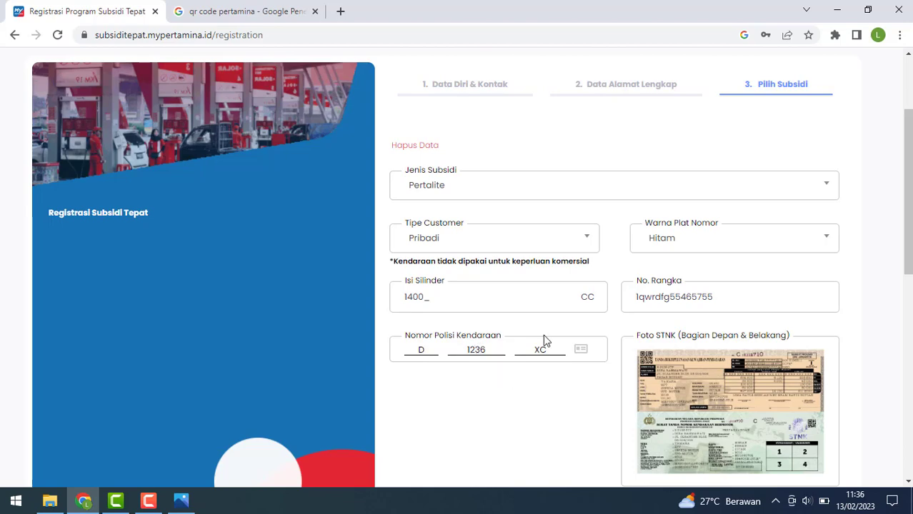
scroll(543, 334, "down", 8)
scroll(551, 348, "up", 10)
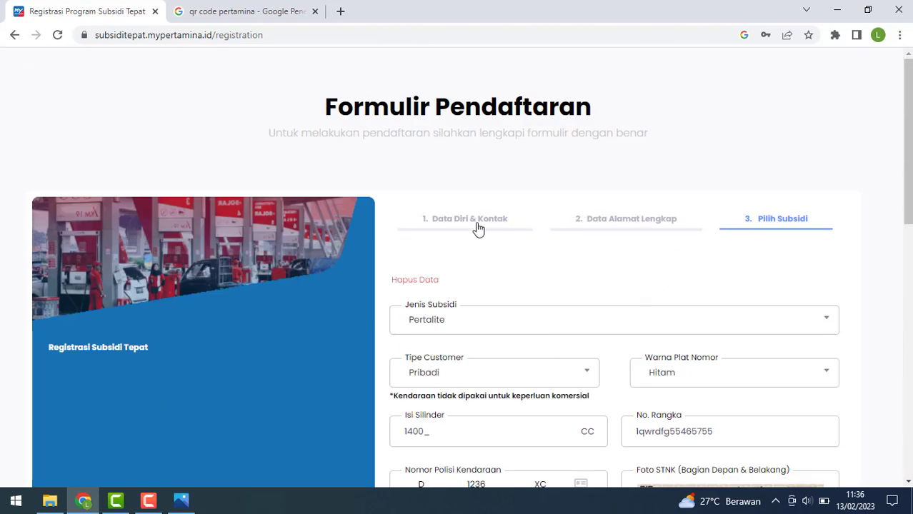
left_click(479, 227)
left_click(621, 229)
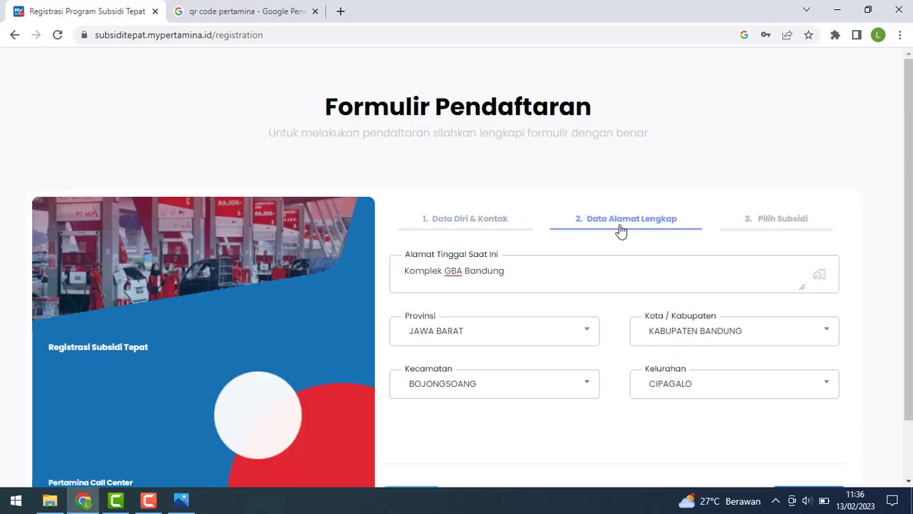
left_click(760, 225)
scroll(679, 266, "down", 10)
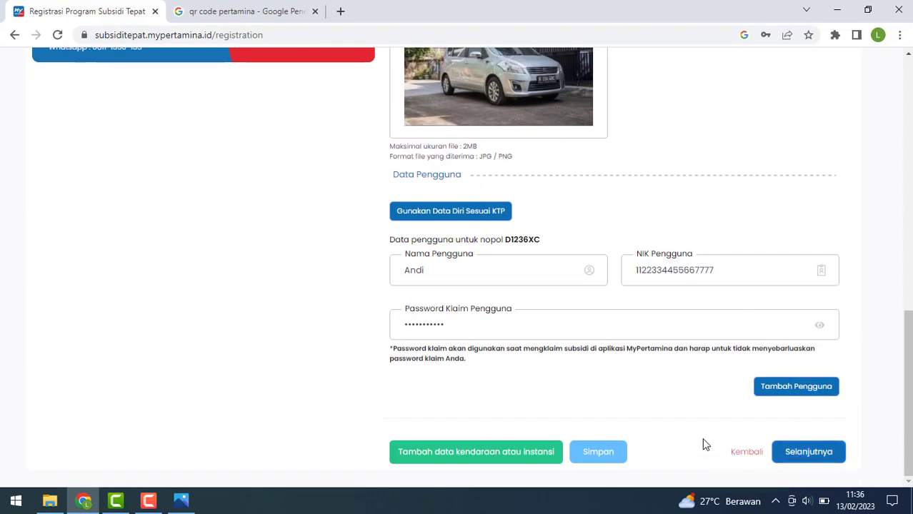
Return to File Explorer, go up to the Subsidi folder, and open 'notifikasi pendaftaran'.
left_click(50, 501)
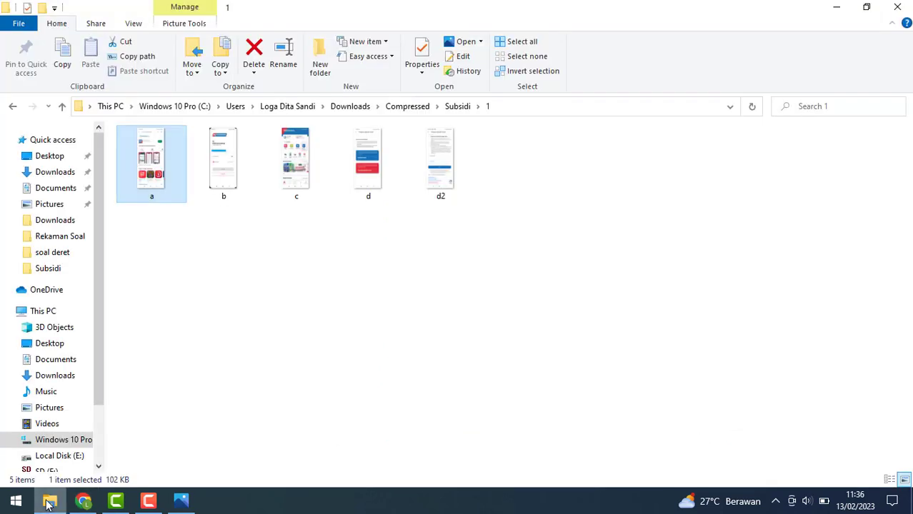
left_click(456, 107)
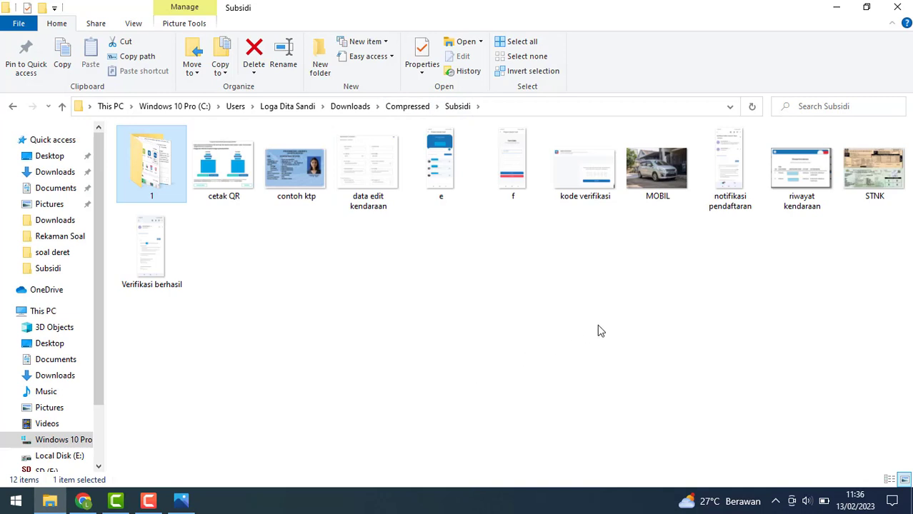
left_click(724, 169)
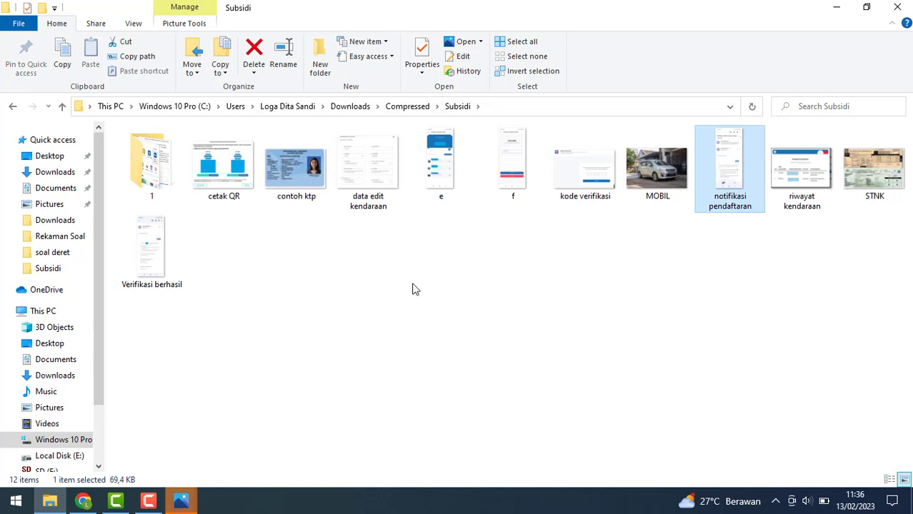
Read the zoomed-in 'notifikasi pendaftaran.jpg' confirmation email, then switch back to the Subsidi folder.
mouse_move(180, 502)
left_click(247, 436)
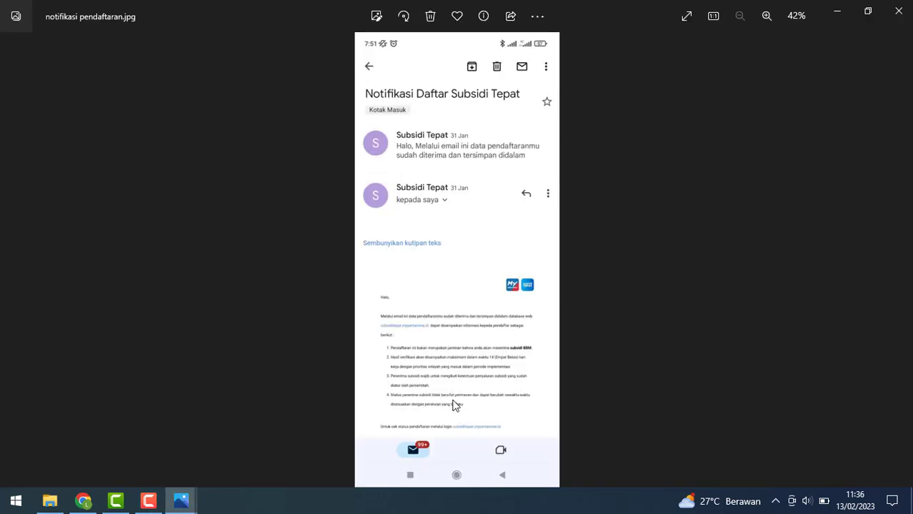
scroll(452, 401, "up", 5)
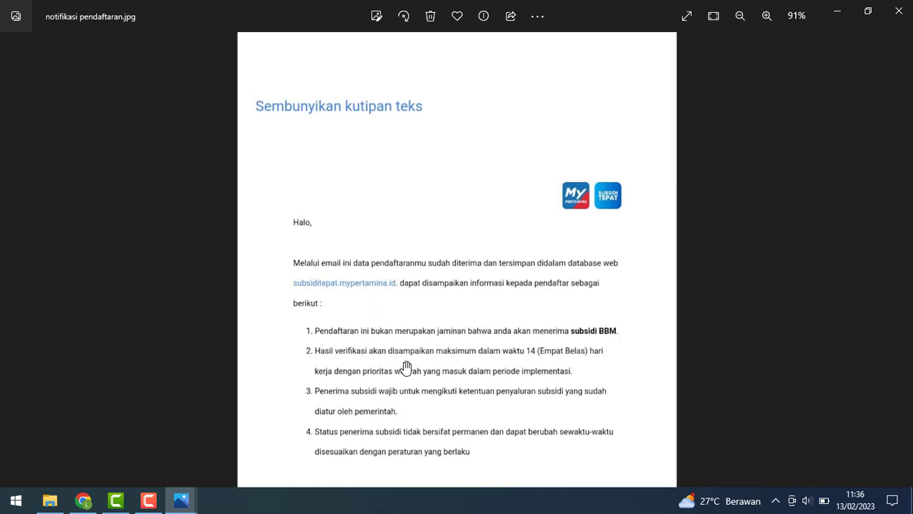
scroll(400, 370, "up", 2)
scroll(439, 317, "up", 2)
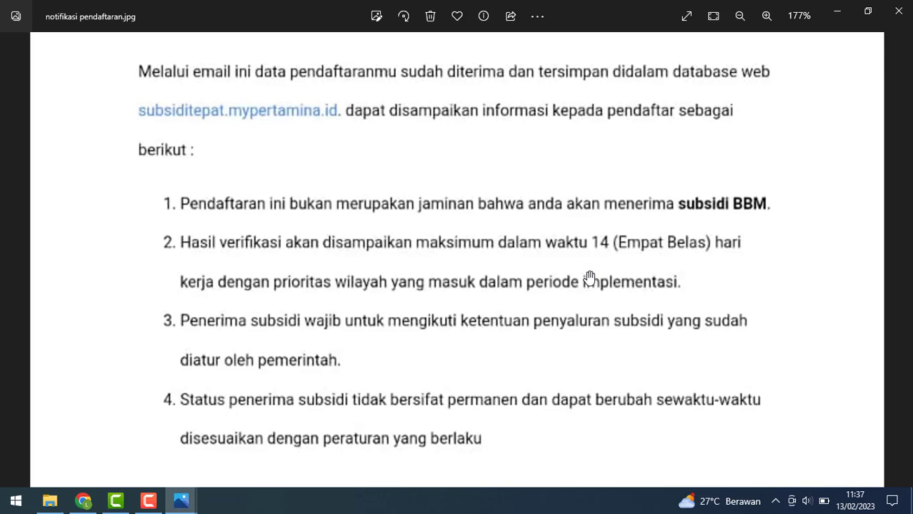
scroll(590, 276, "down", 5)
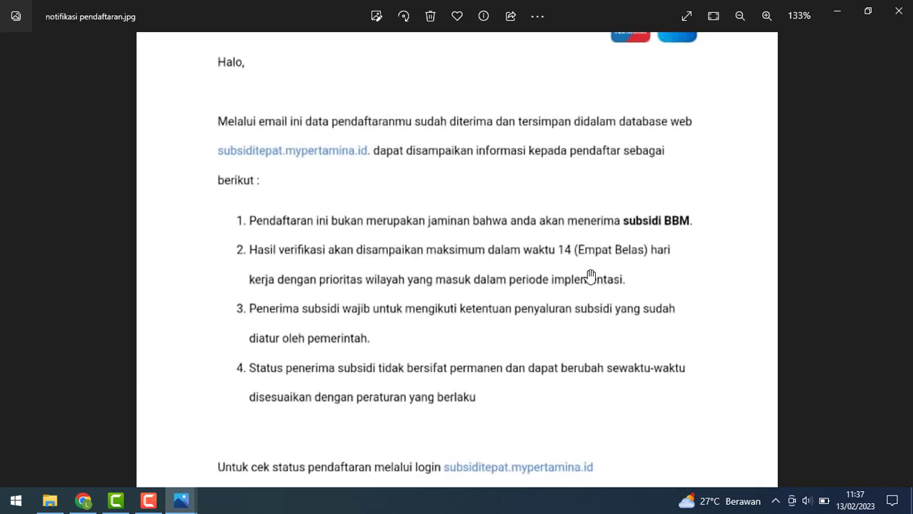
scroll(590, 276, "down", 1)
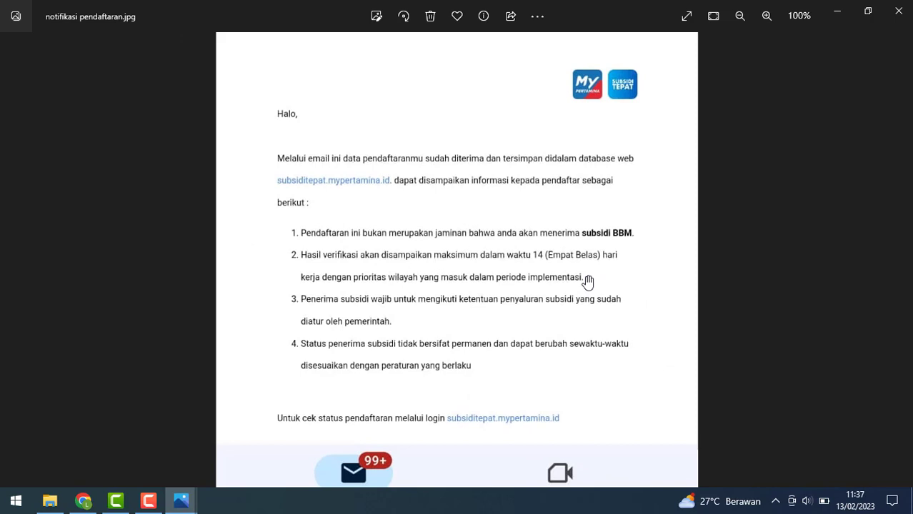
left_click(60, 501)
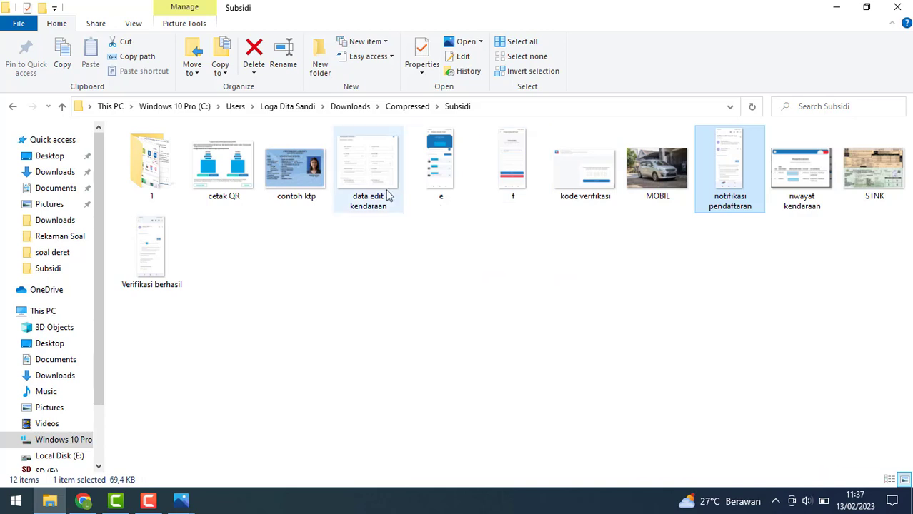
View the 'Verifikasi berhasil.jpg' email confirming acceptance as a BBM Subsidi user, zoomed in.
left_click(131, 253)
double_click(131, 253)
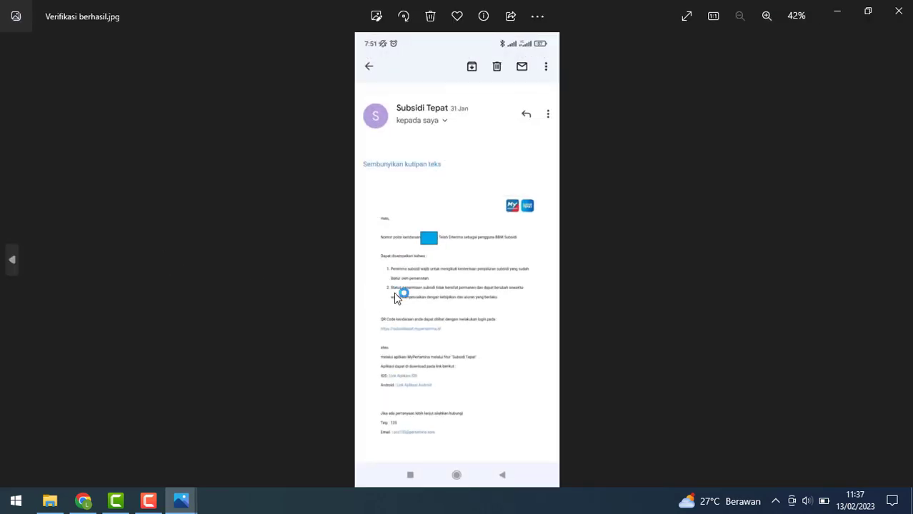
scroll(397, 294, "up", 4)
scroll(398, 298, "up", 2)
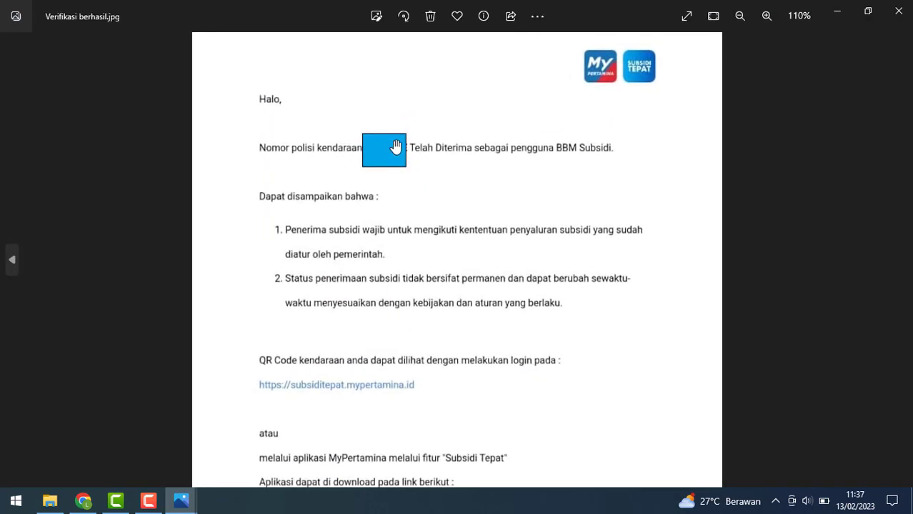